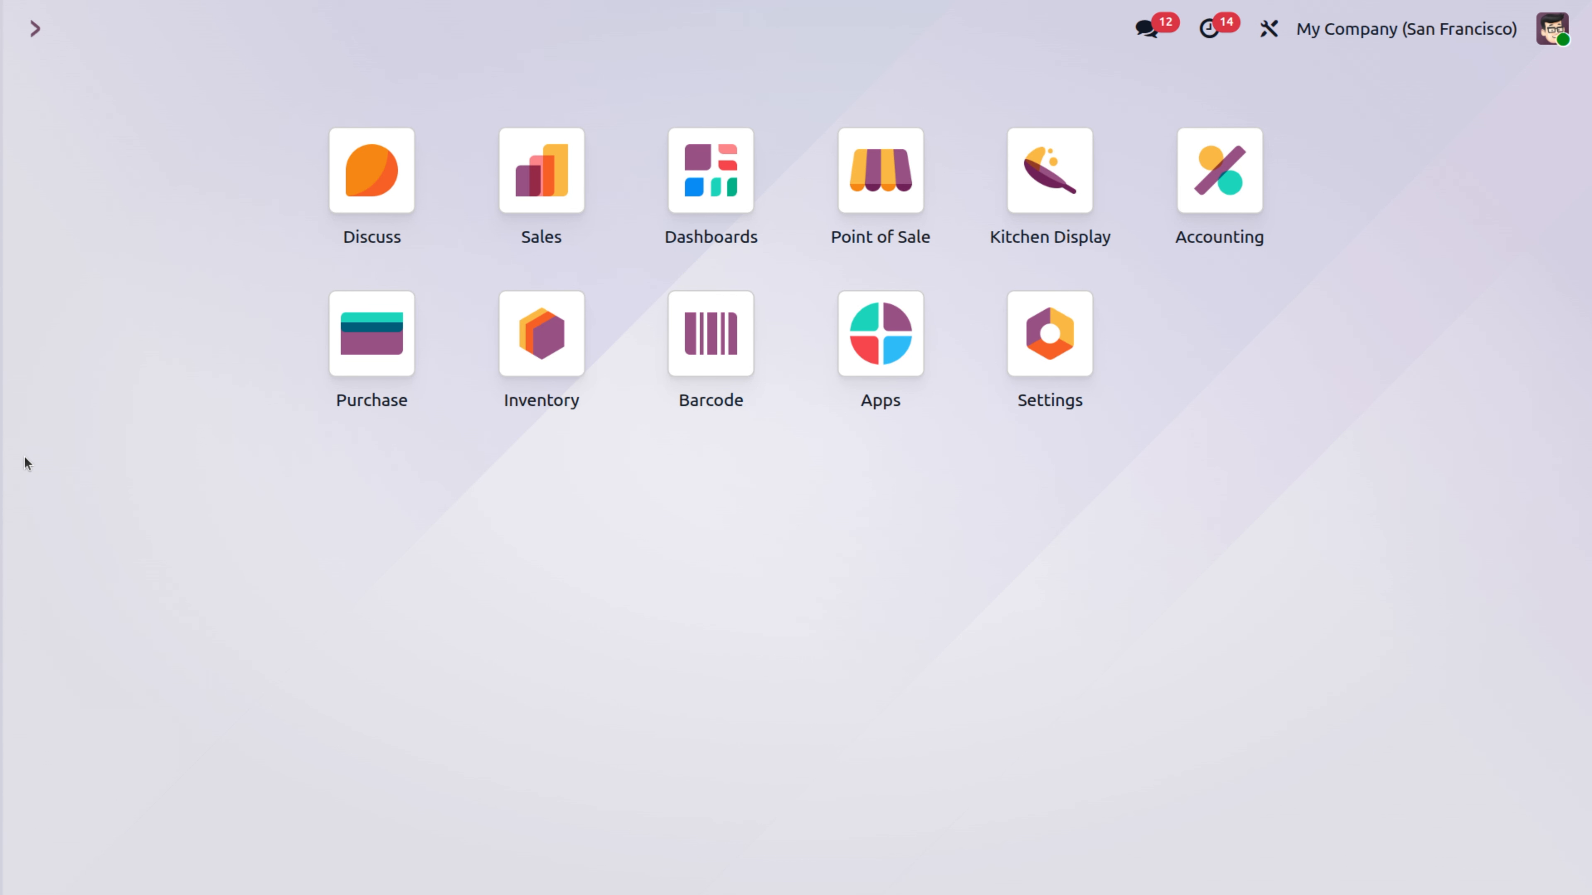
Open the sticky notes product from the Inventory products list.
{"action": "left_click", "coordinate": [512, 355]}
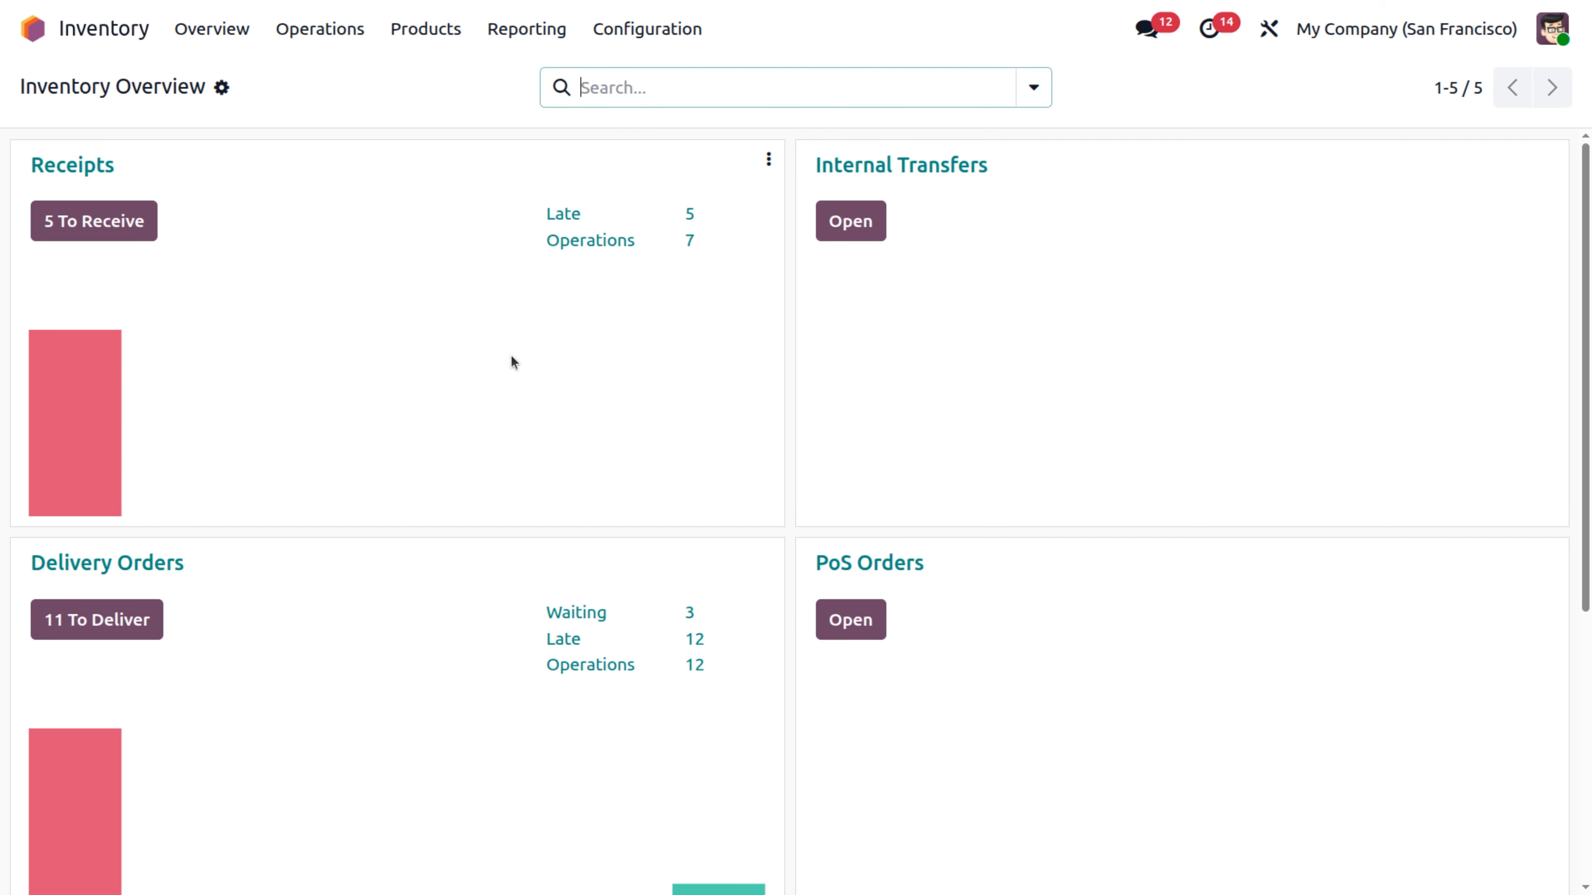
{"action": "left_click", "coordinate": [426, 31]}
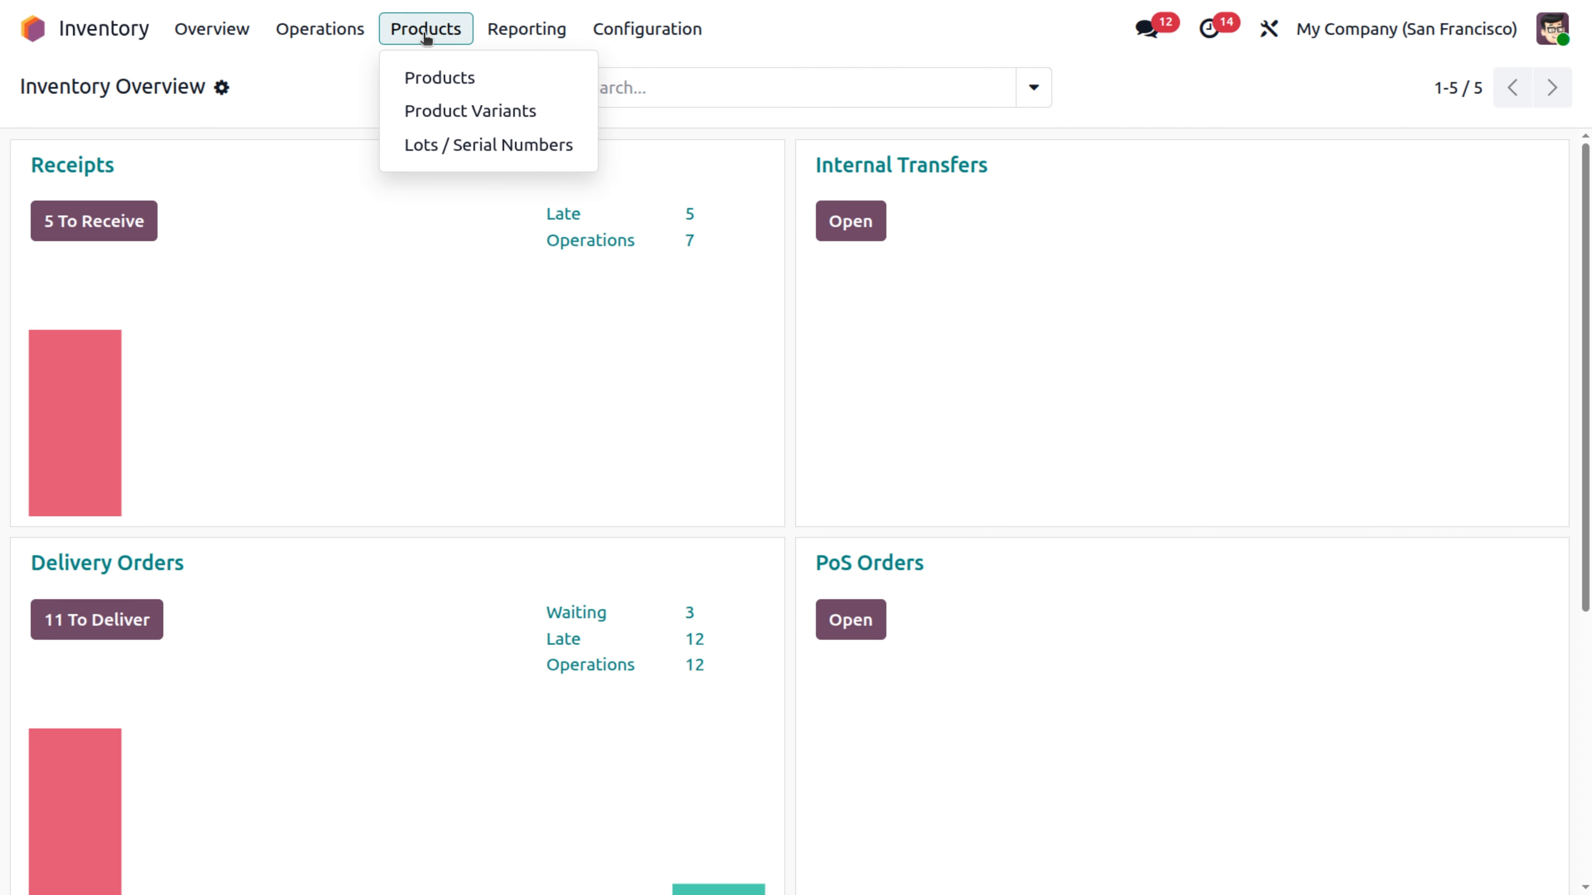
{"action": "left_click", "coordinate": [446, 77]}
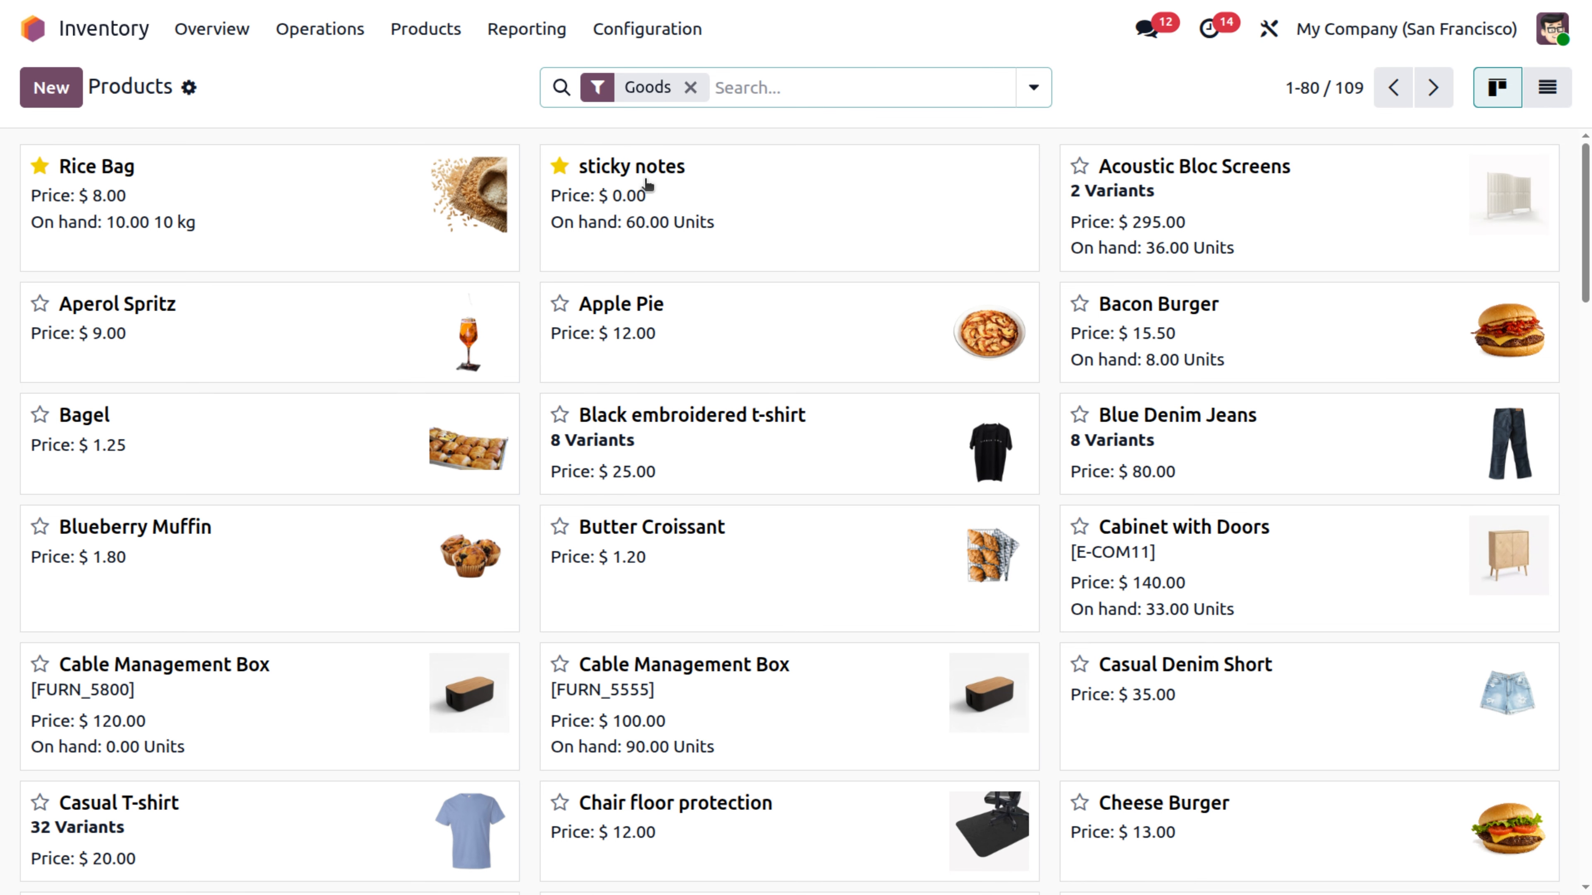
{"action": "left_click", "coordinate": [648, 184]}
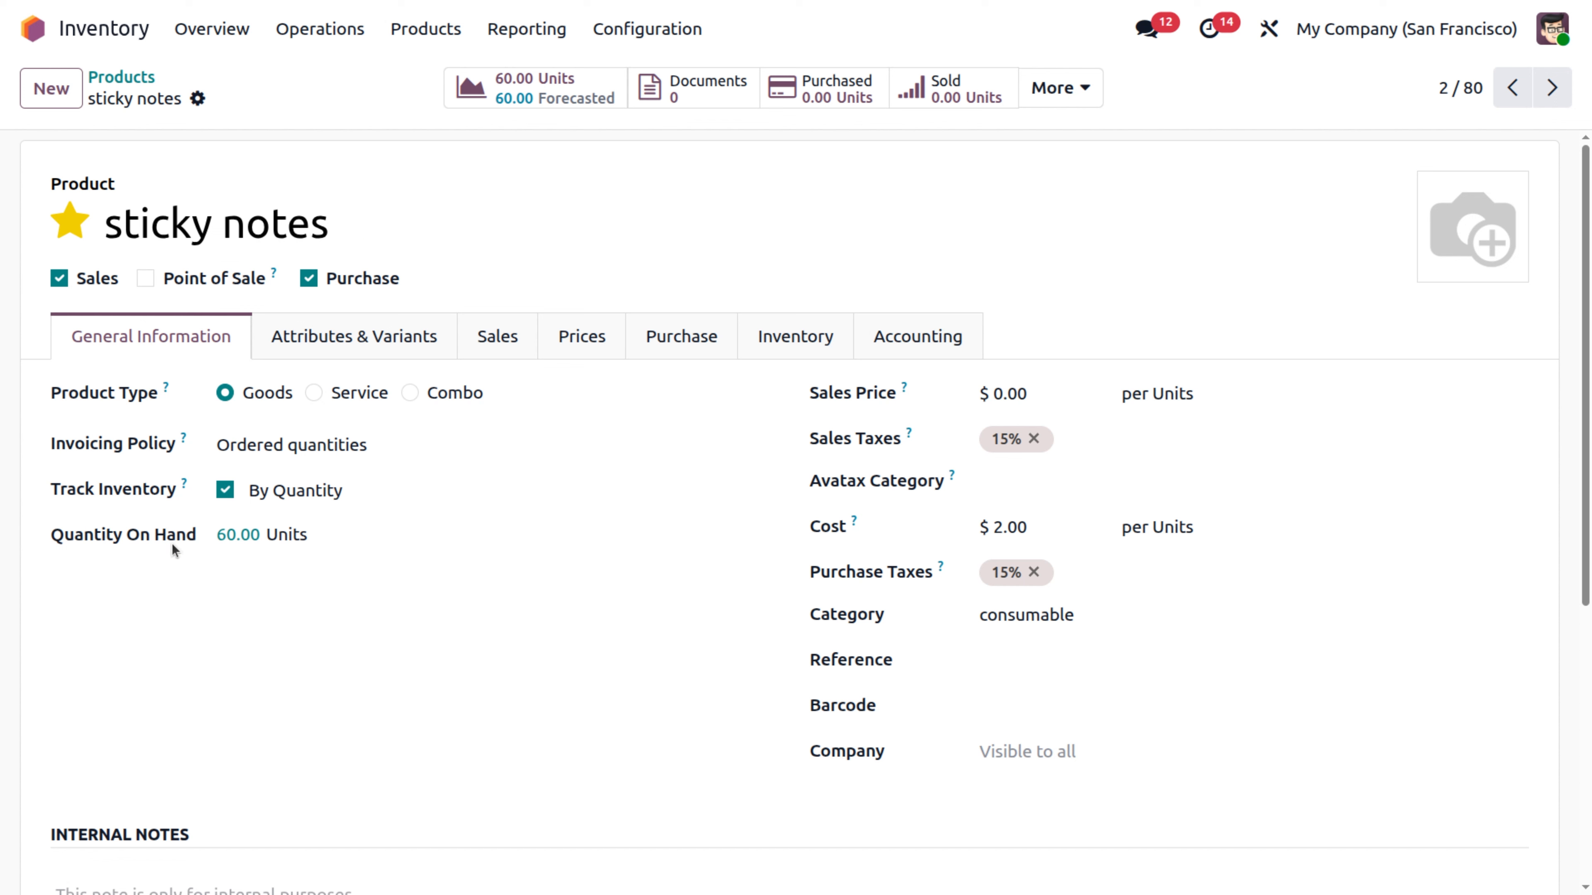
Inspect the sticky notes' on-hand stock by location and its consumable product category, returning to the product each time.
{"action": "left_click", "coordinate": [243, 536]}
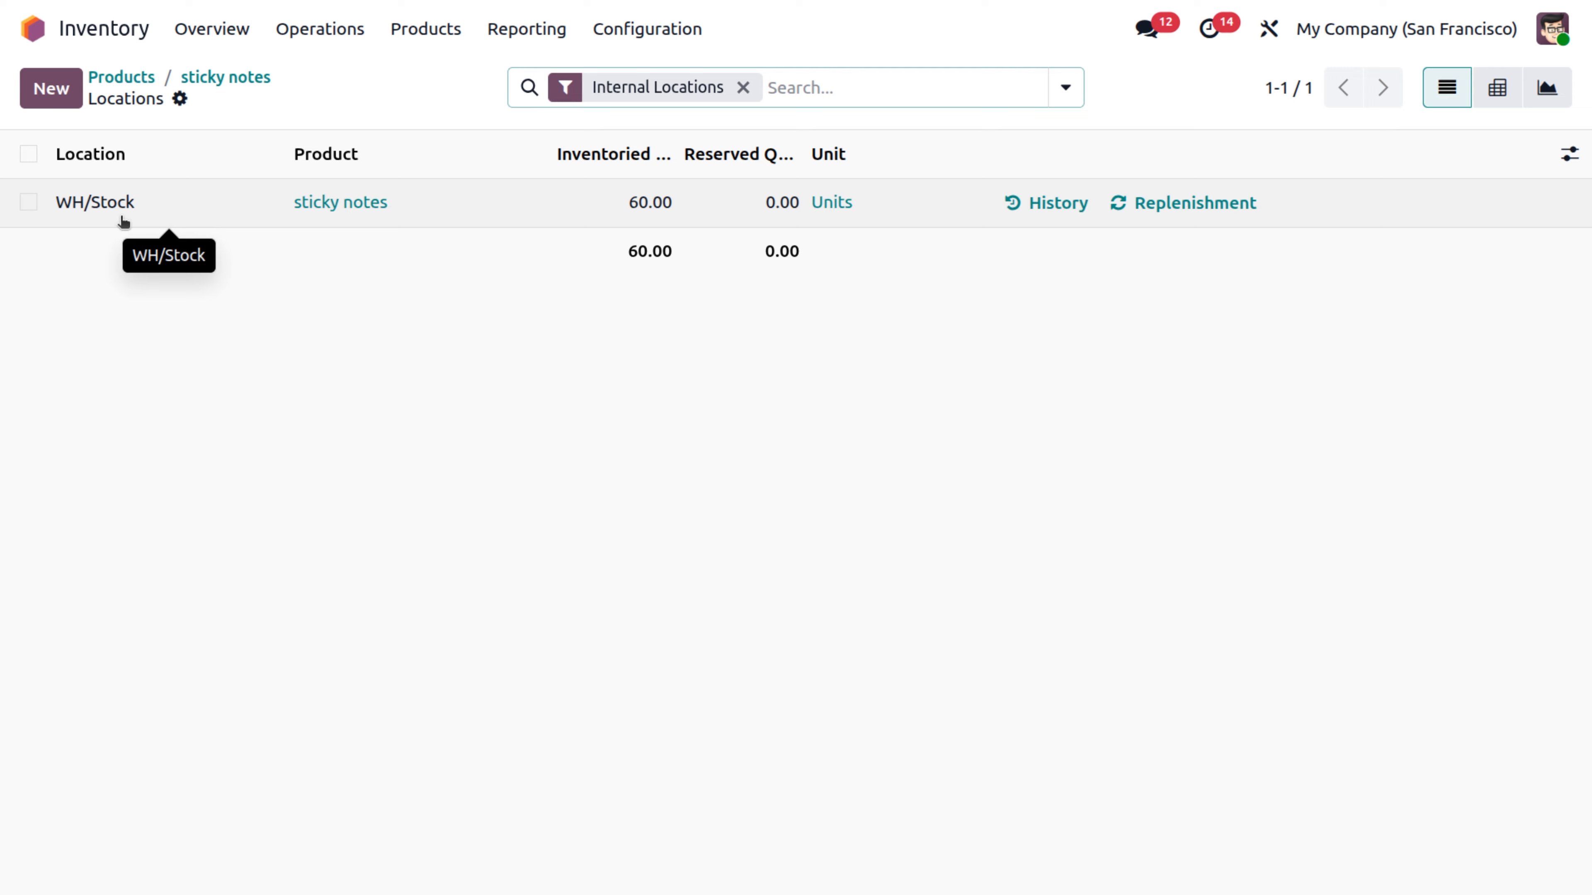
{"action": "left_click", "coordinate": [229, 87]}
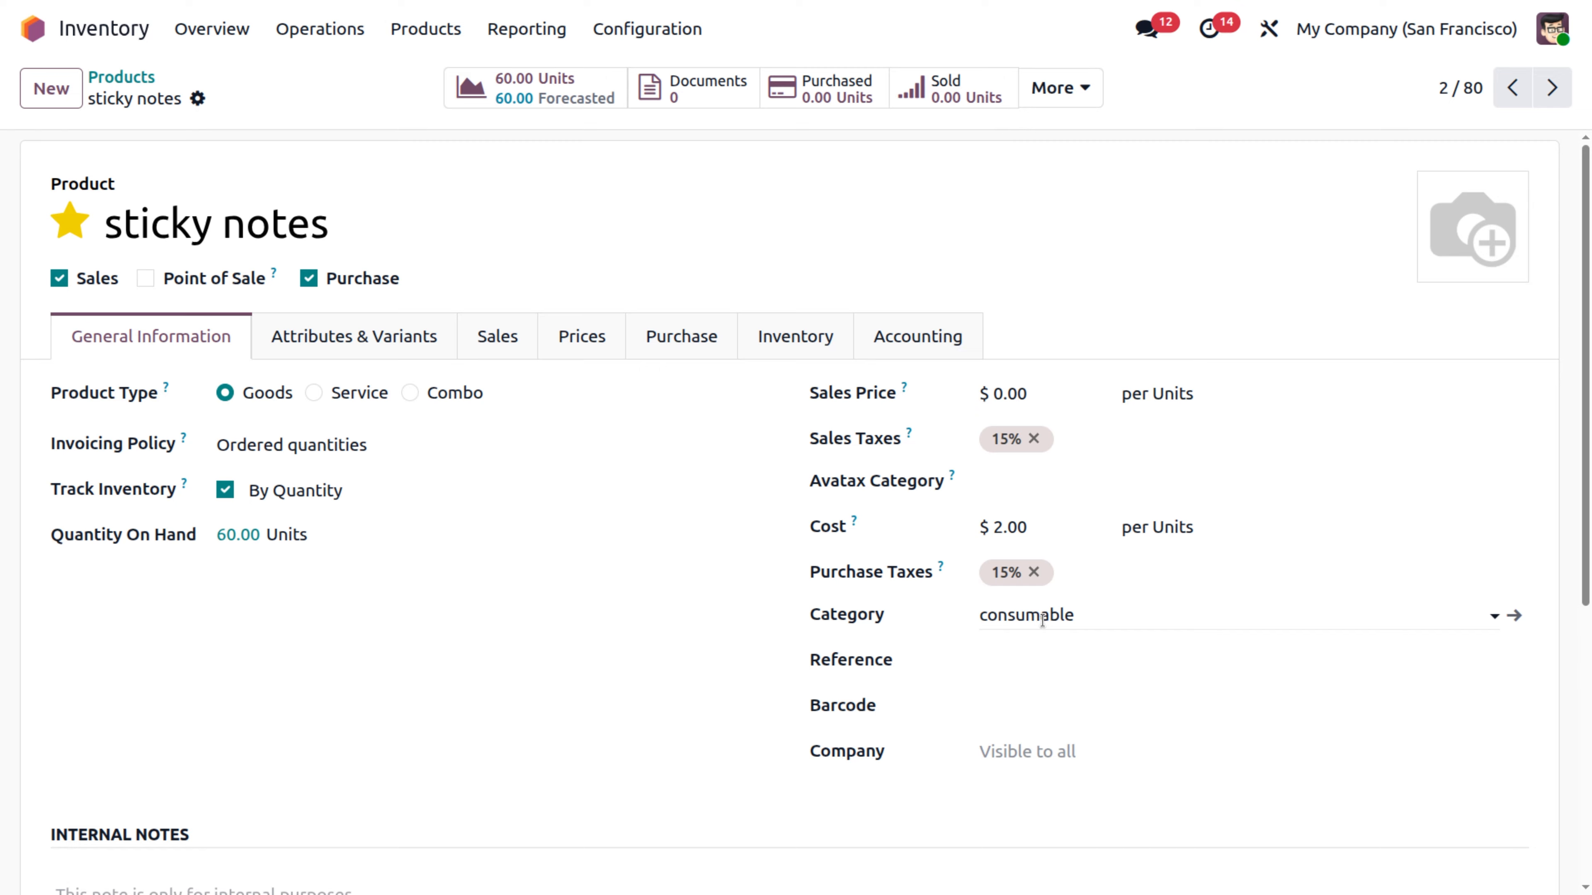
{"action": "left_click", "coordinate": [1516, 617]}
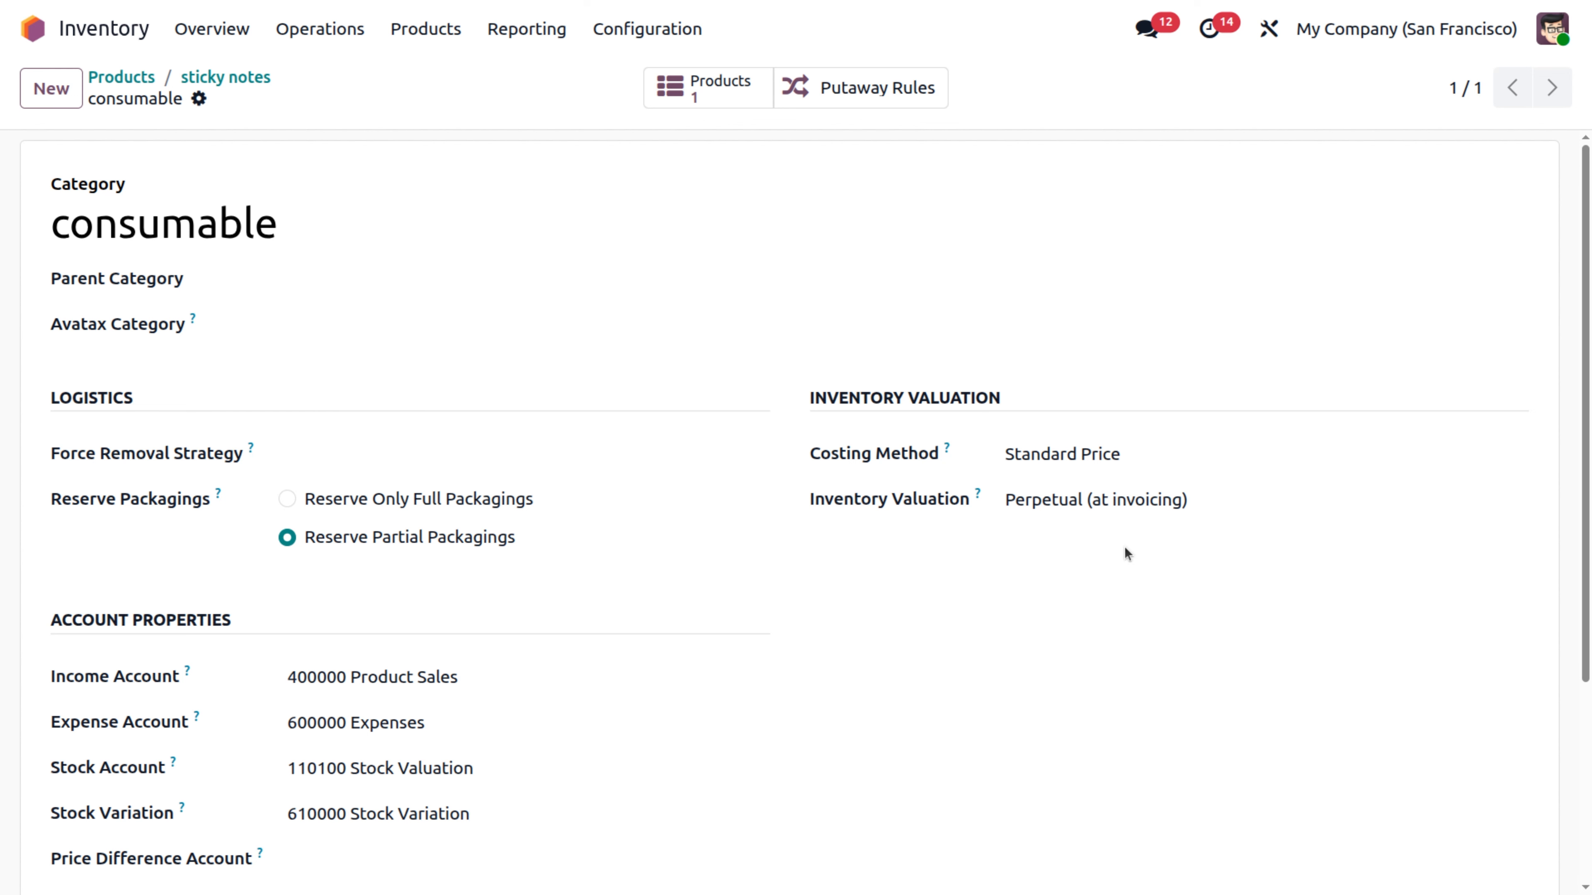
{"action": "left_click", "coordinate": [224, 78]}
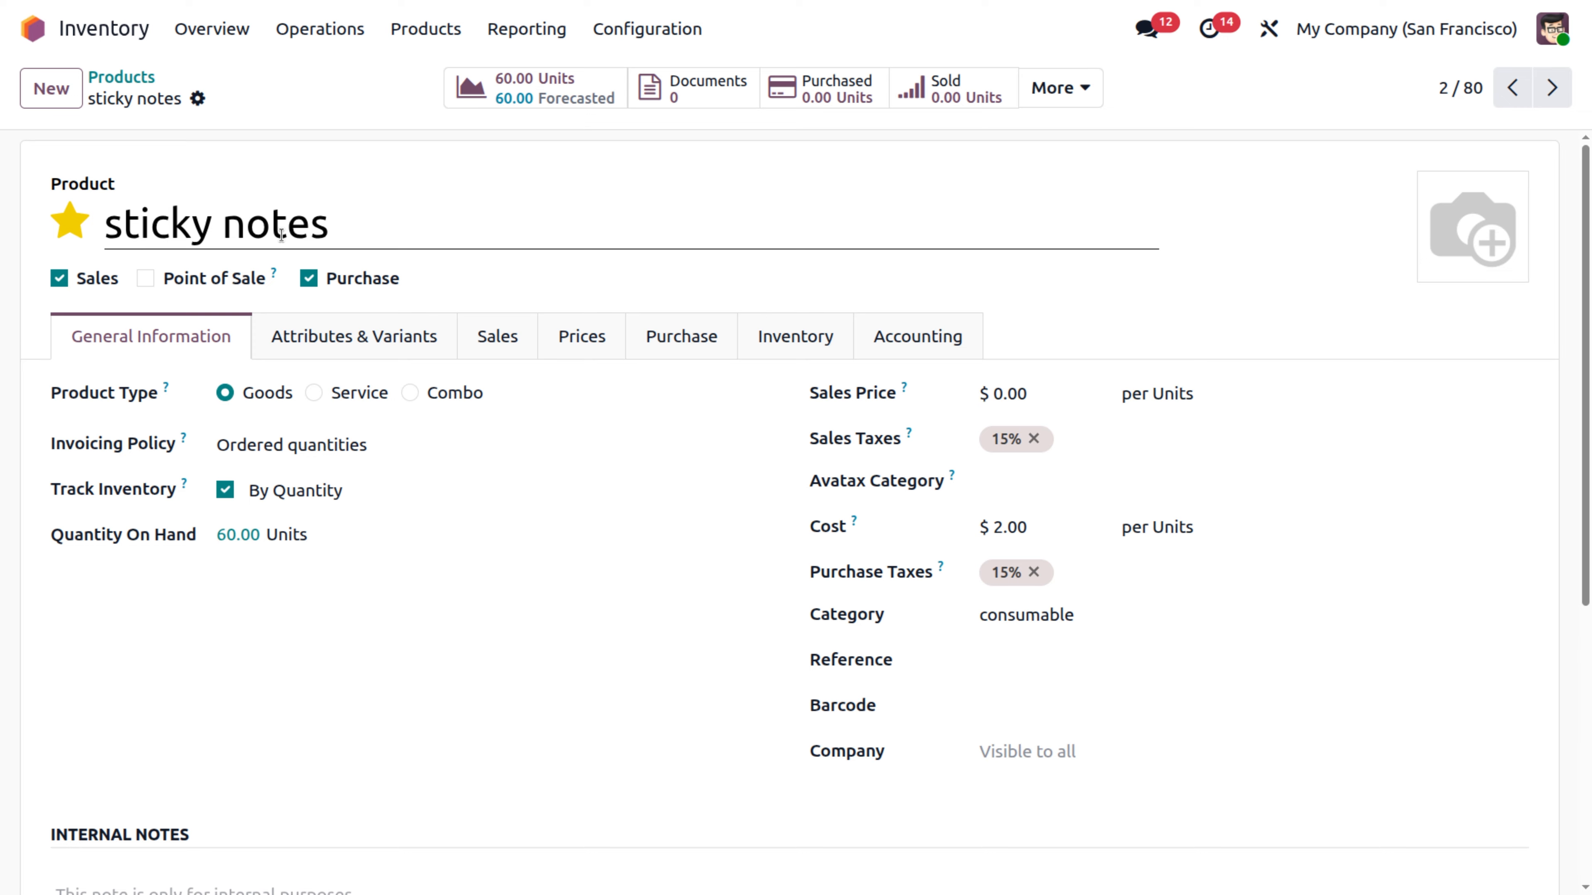
Open the Consumables location from the list of all locations, without the Internal filter.
{"action": "left_click", "coordinate": [666, 32]}
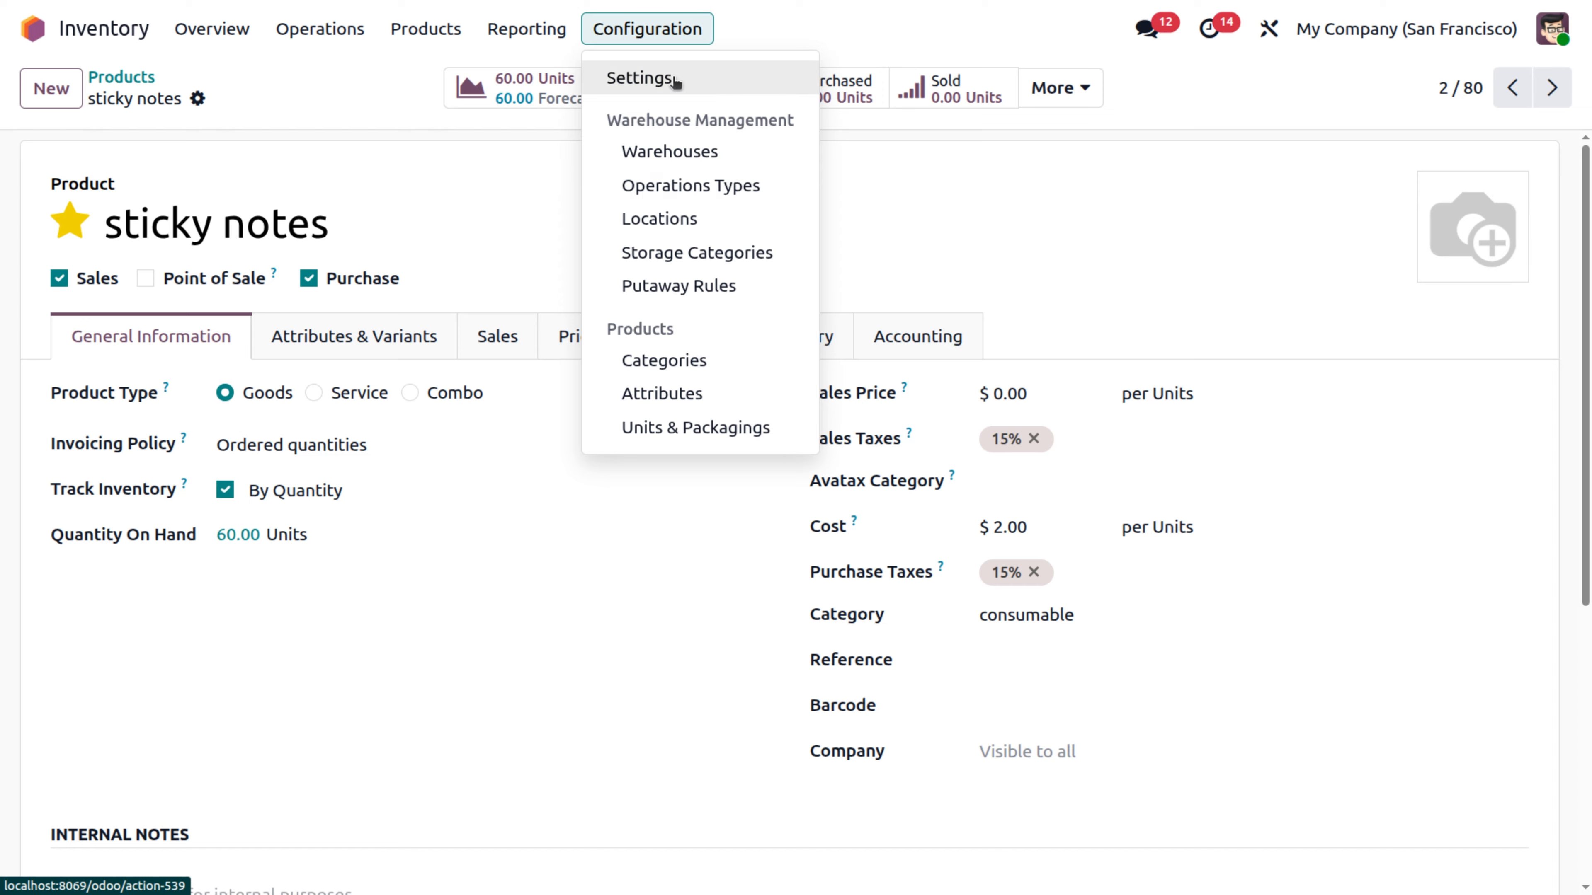
{"action": "left_click", "coordinate": [652, 237]}
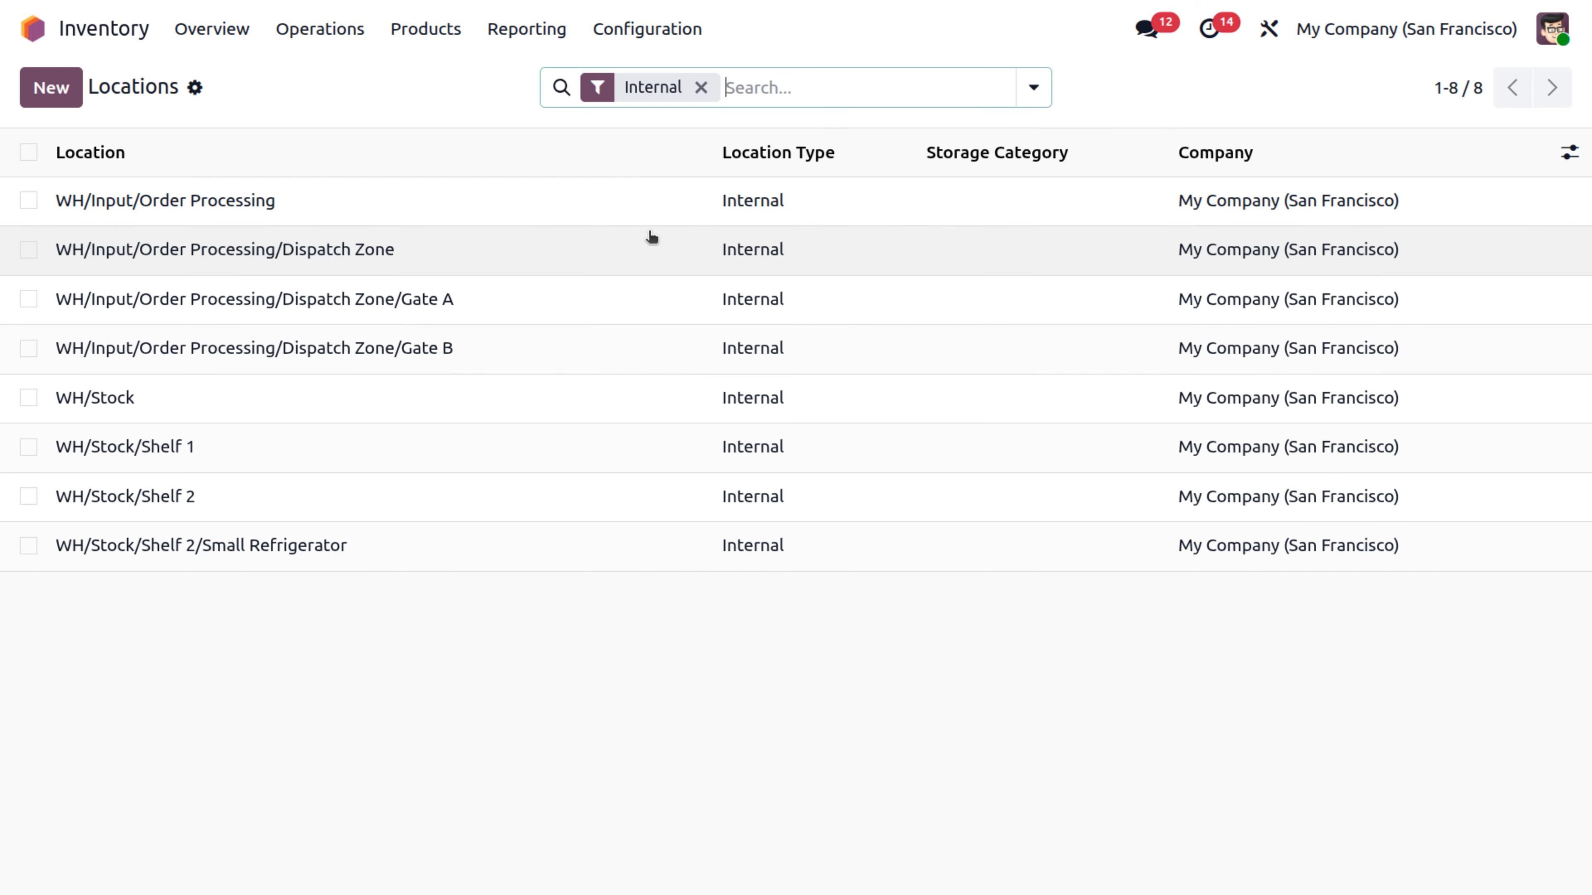
{"action": "left_click", "coordinate": [701, 87]}
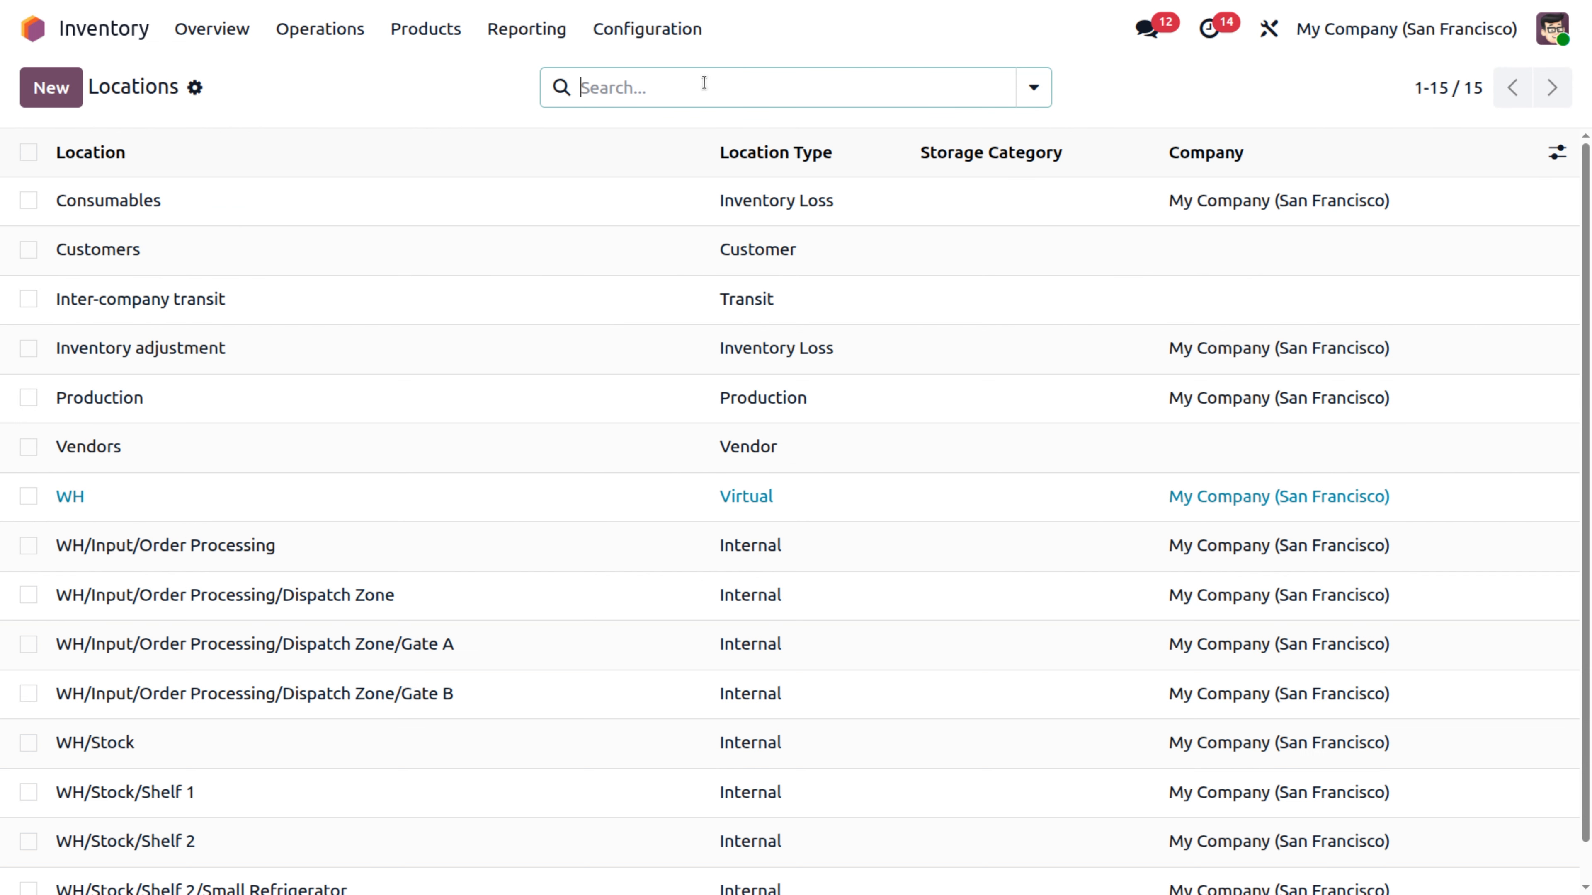
{"action": "left_click", "coordinate": [457, 215]}
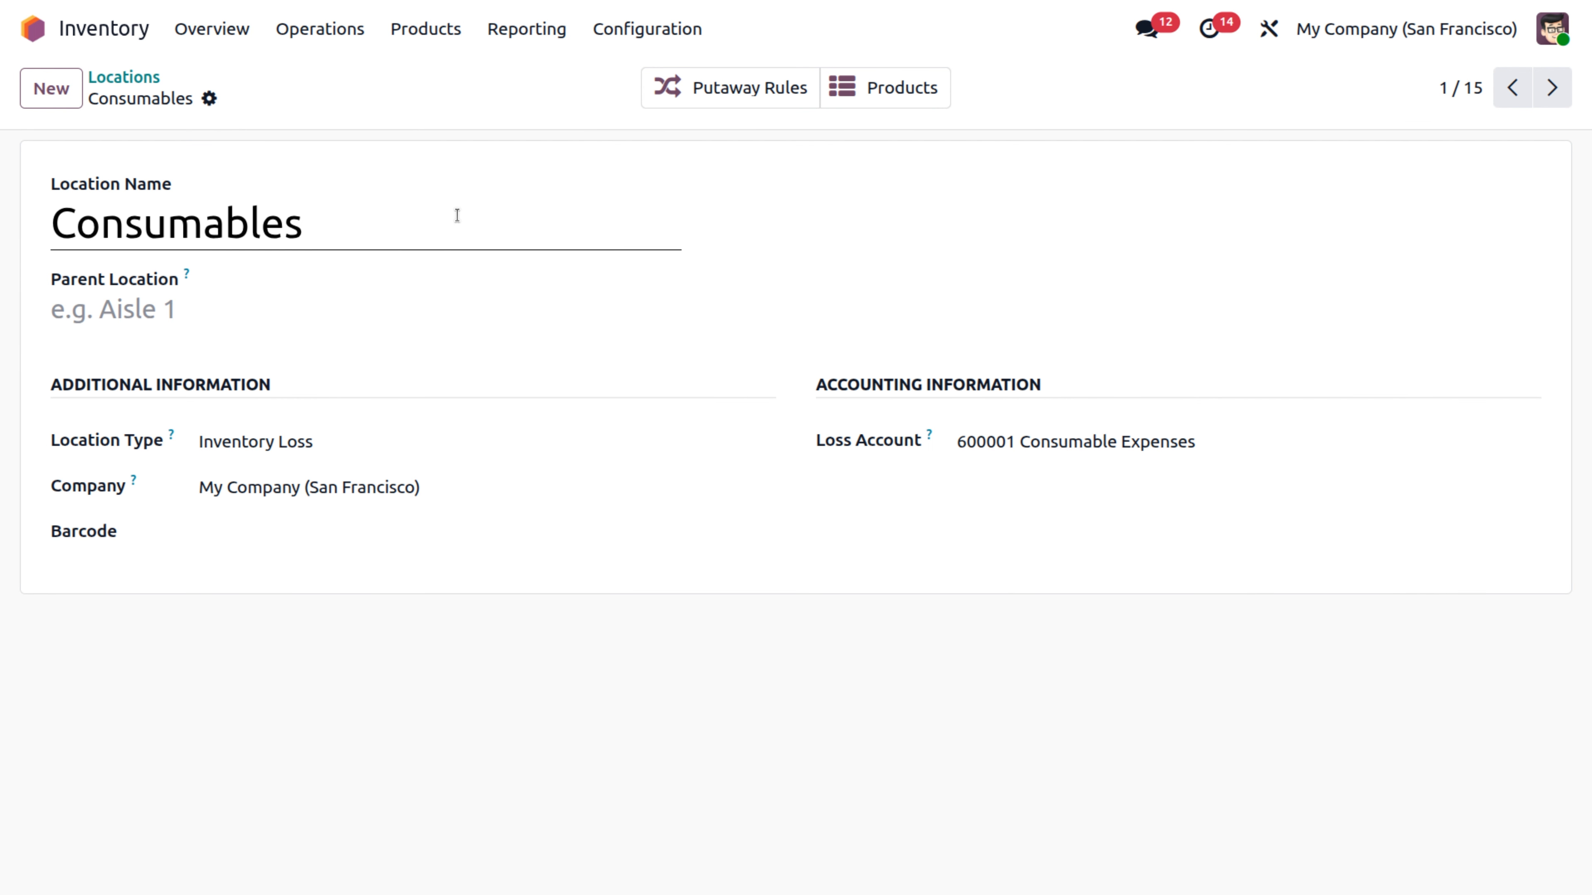
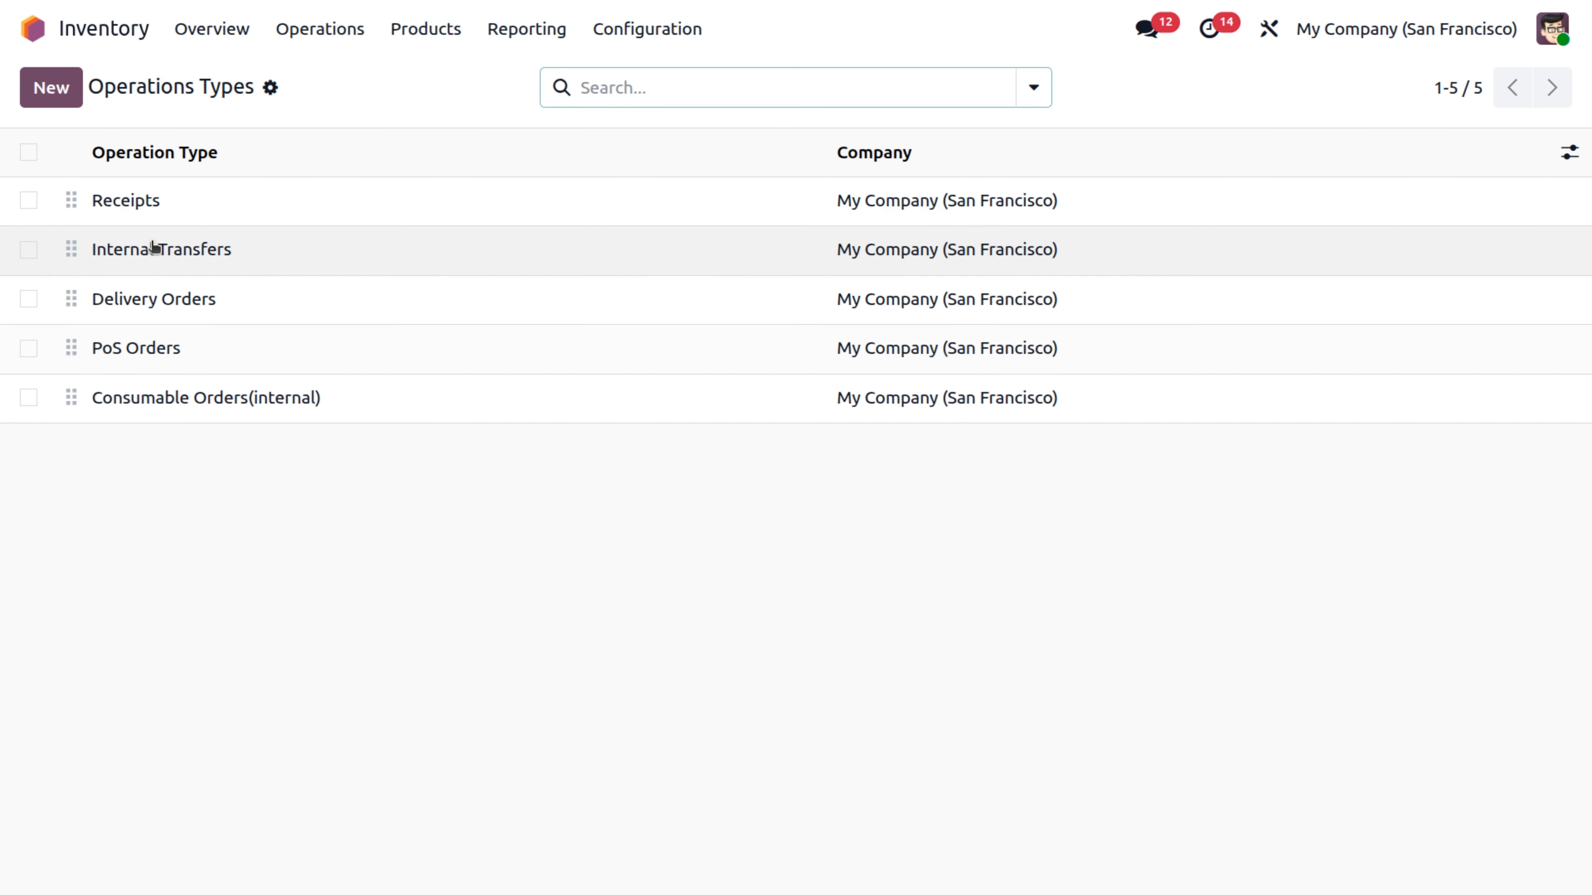
Open the Consumable Orders(internal) operation type, set its destination location to Consumables and save it.
{"action": "left_click", "coordinate": [121, 412]}
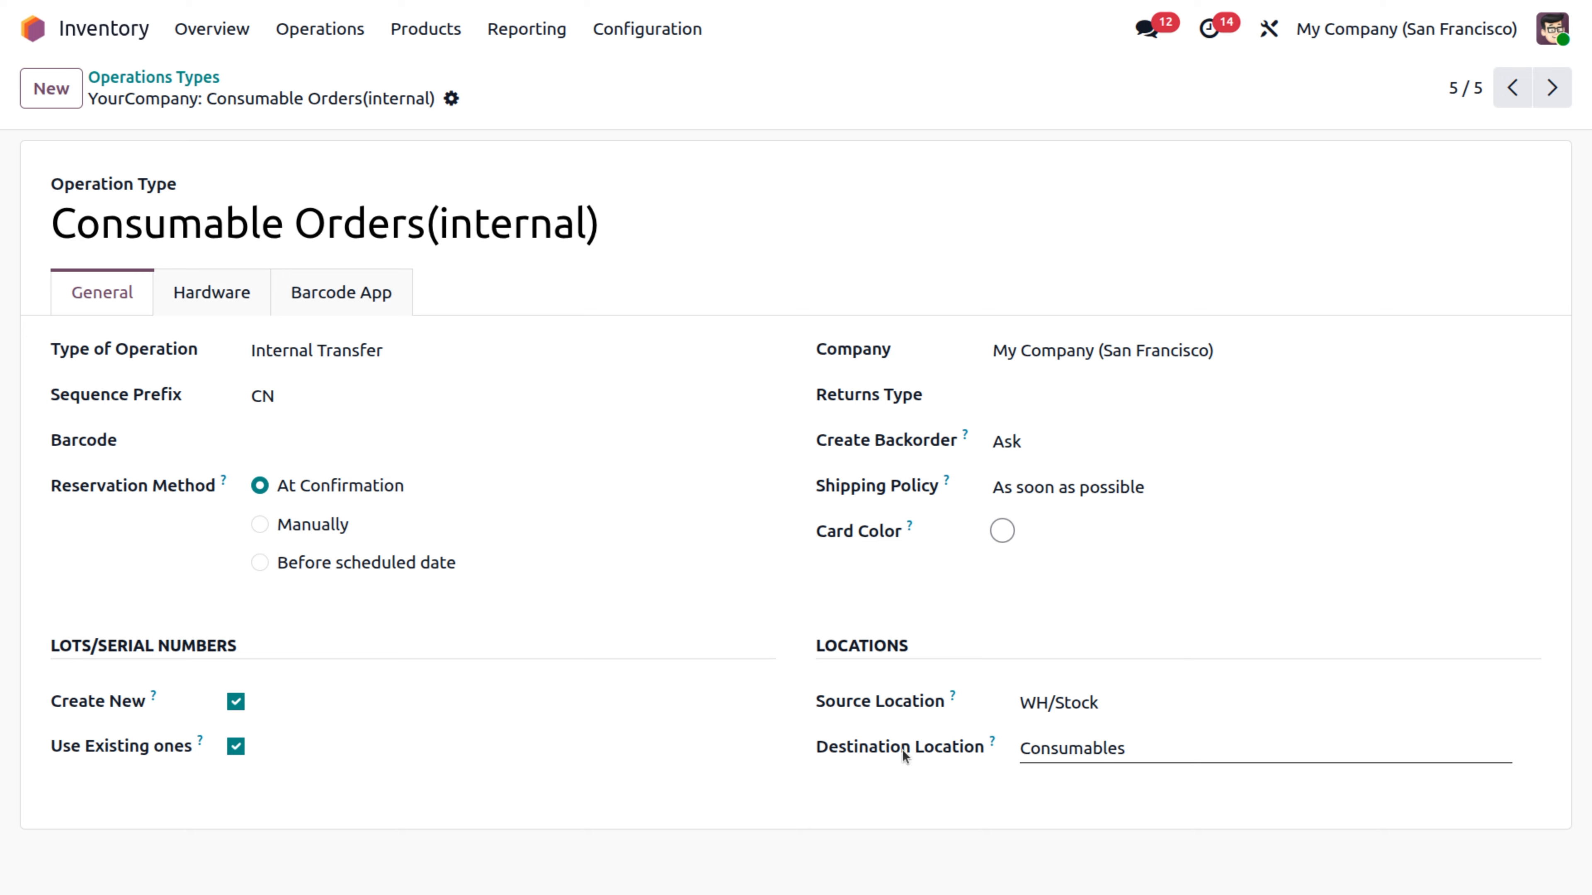
{"action": "left_click", "coordinate": [1139, 746]}
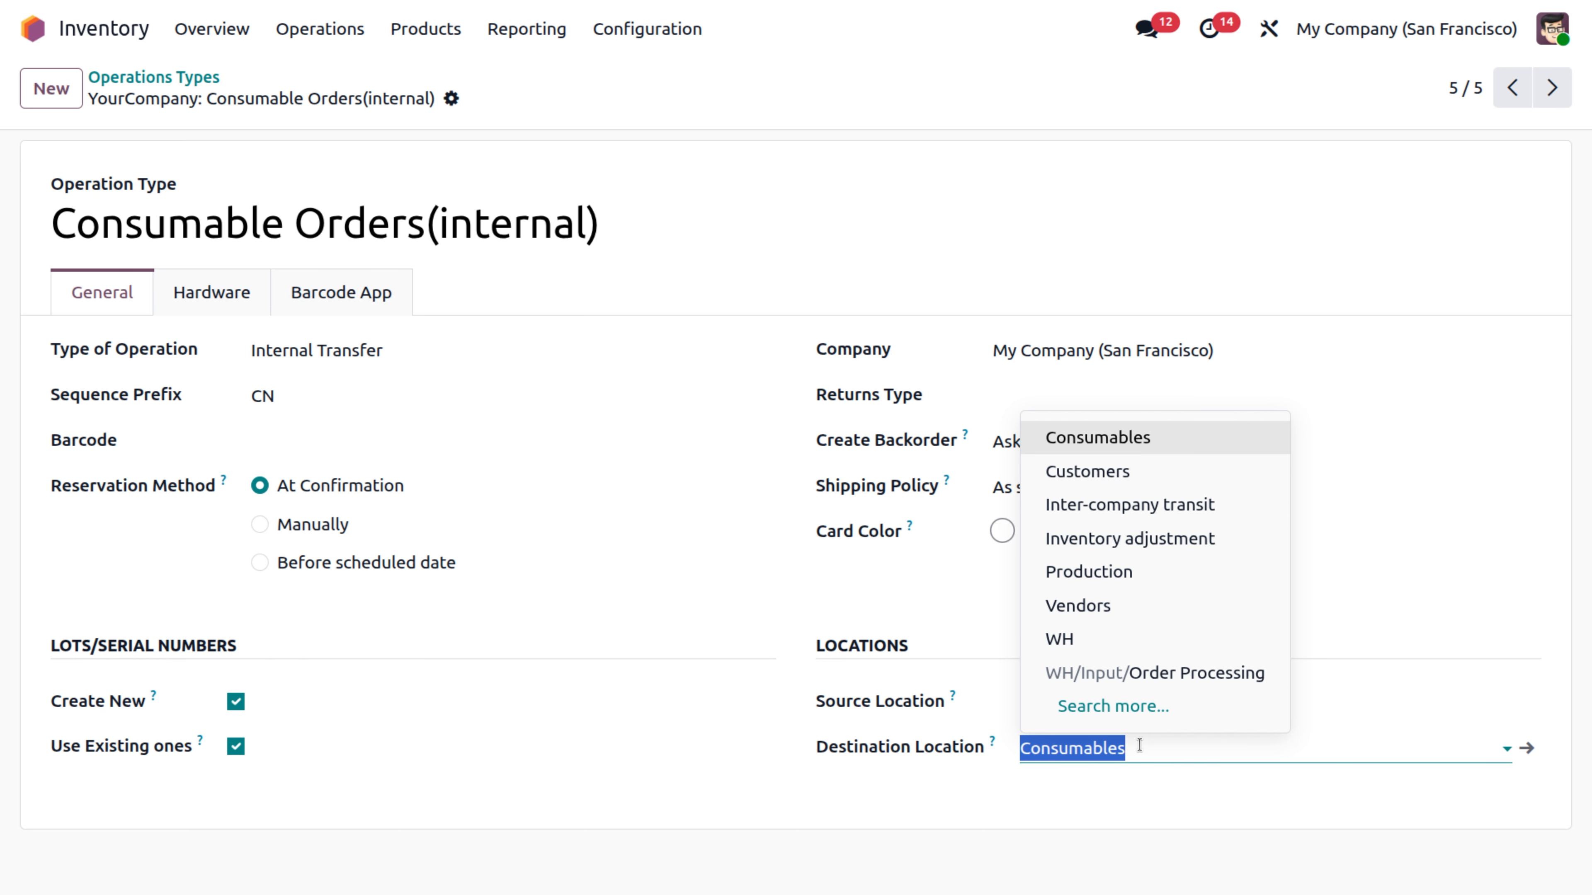
{"action": "left_click", "coordinate": [1131, 436]}
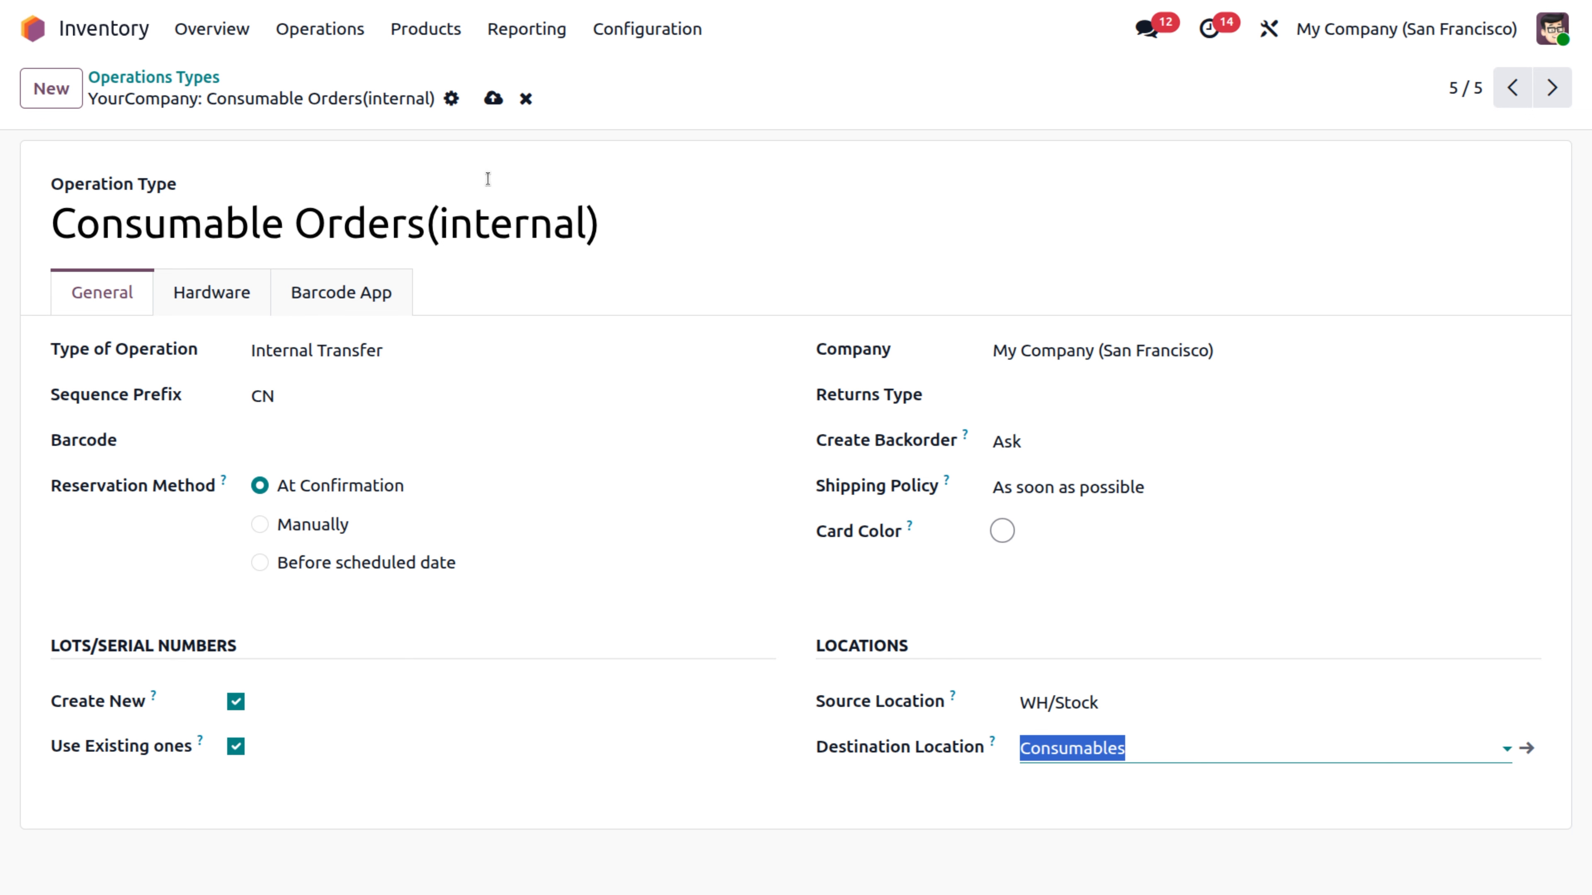
{"action": "left_click", "coordinate": [494, 99]}
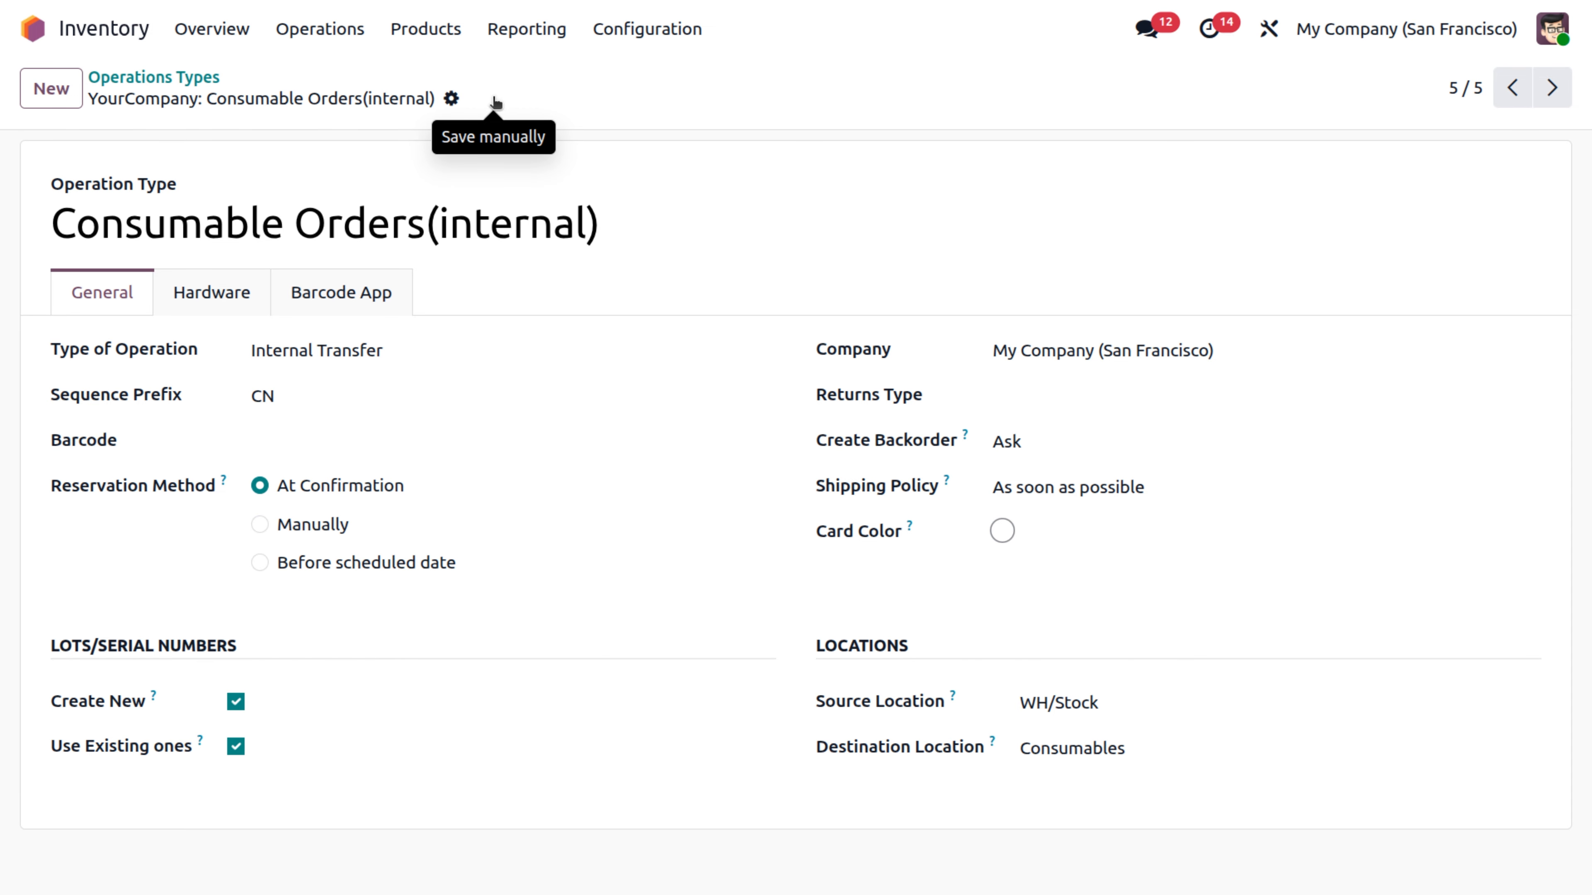
Start a new Consumable Orders(internal) transfer from the inventory overview and set its contact to the company's admin user.
{"action": "left_click", "coordinate": [213, 29]}
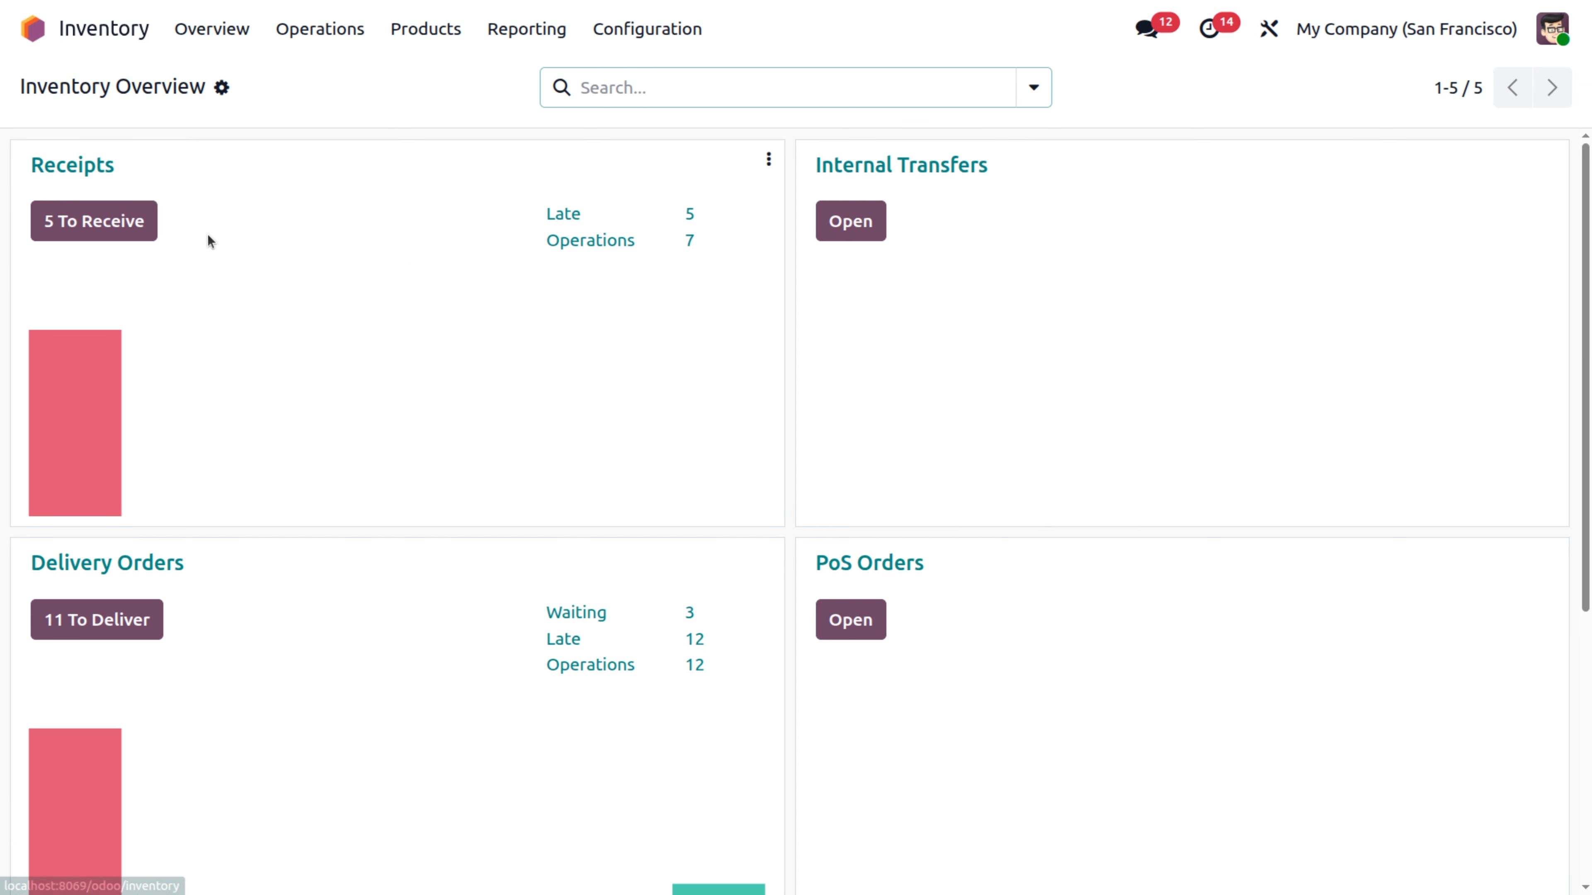
{"action": "scroll", "coordinate": [207, 234], "scroll_direction": "down", "scroll_amount": 5}
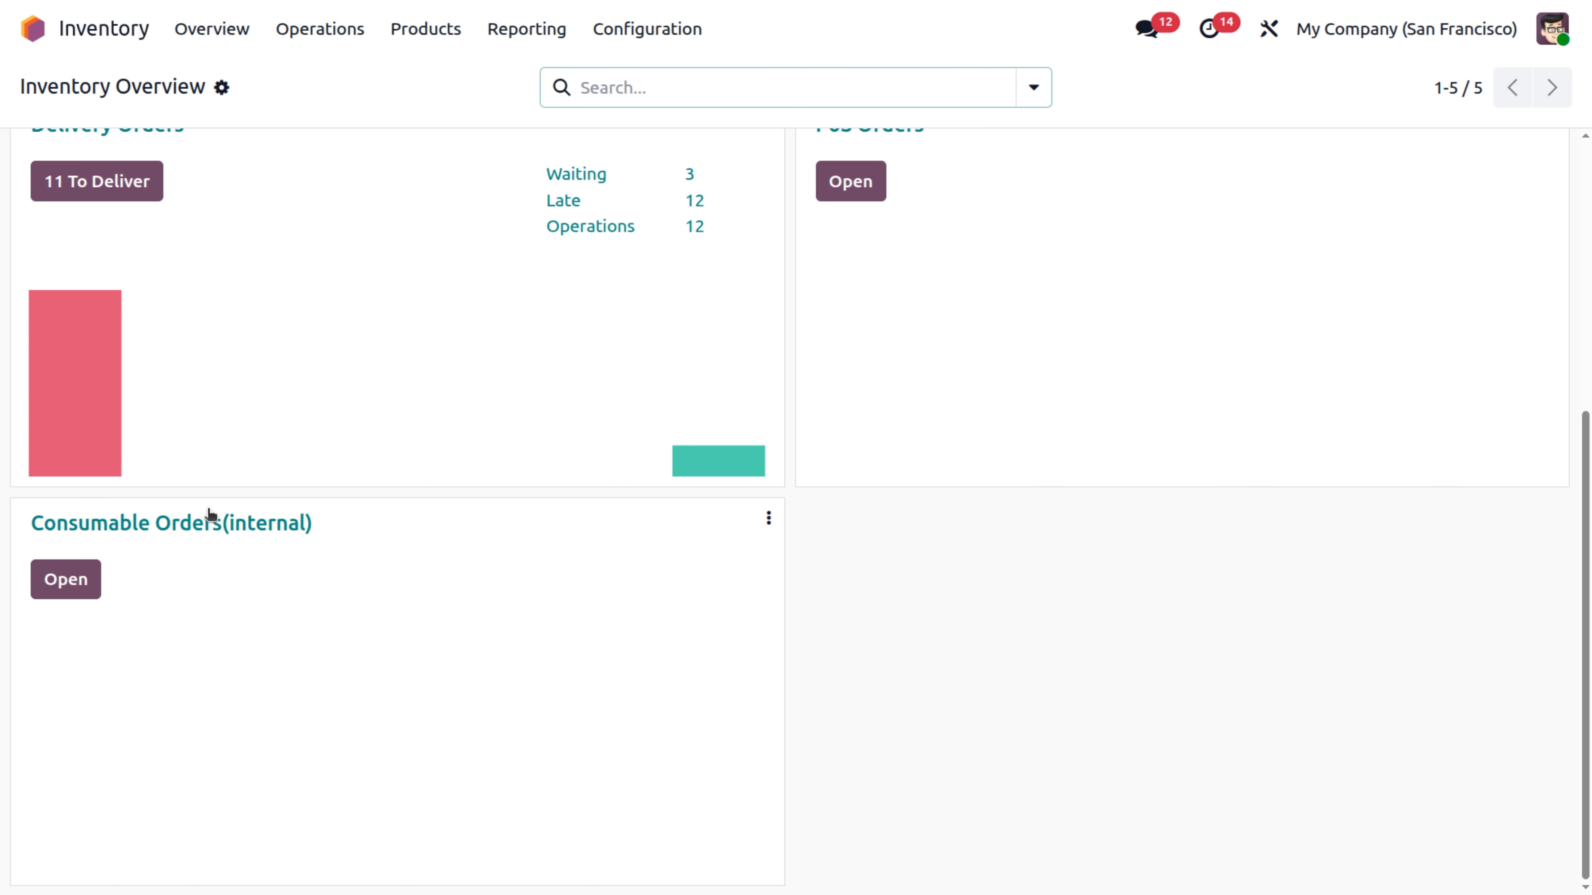
{"action": "left_click", "coordinate": [61, 587]}
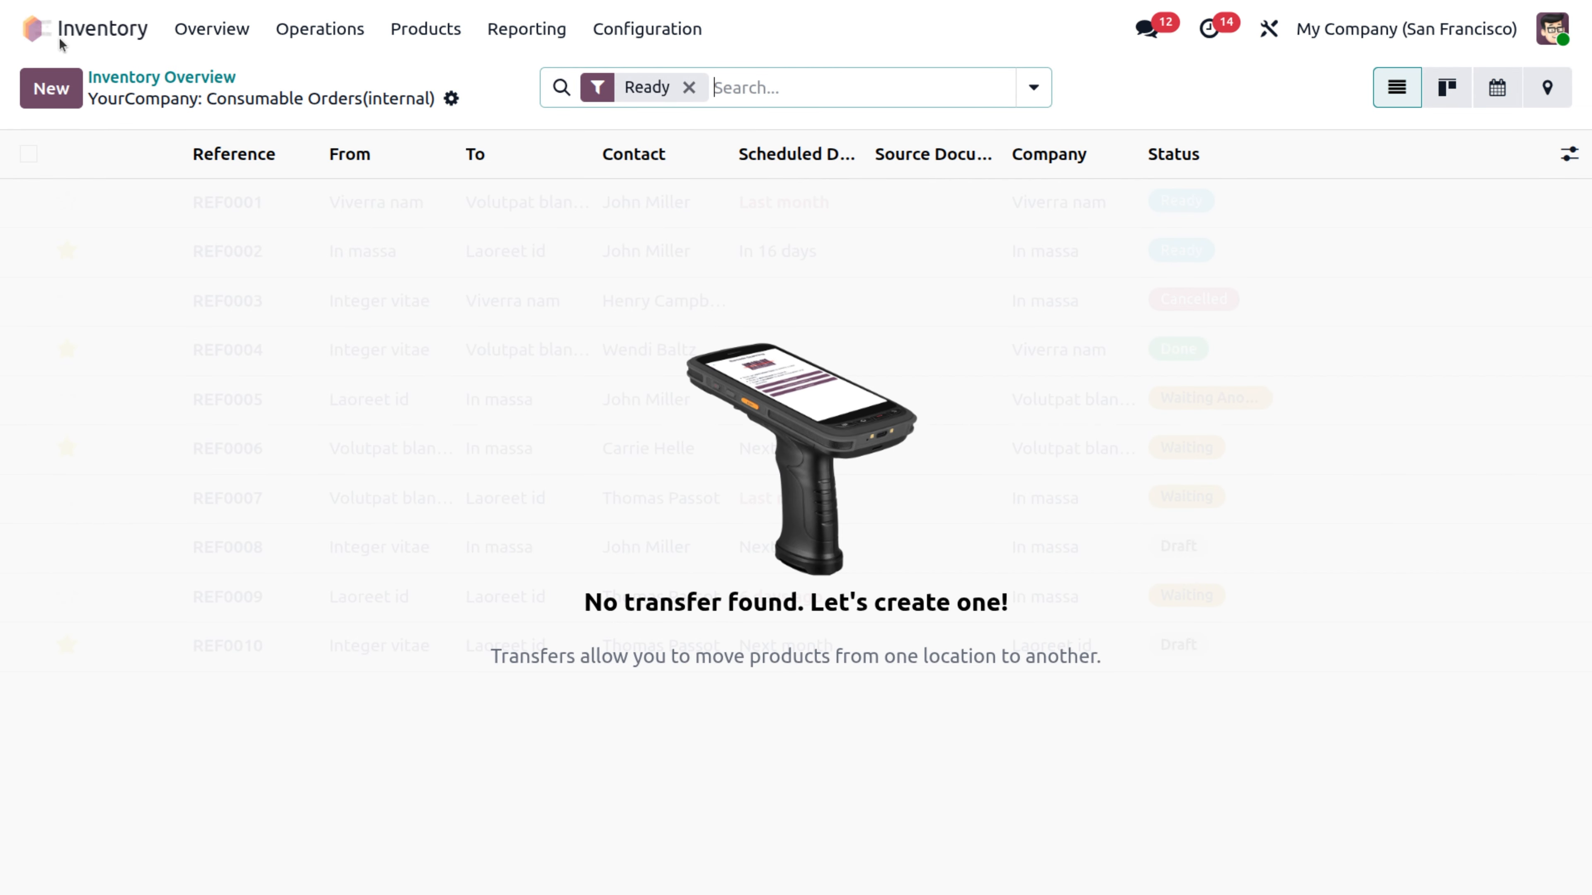
{"action": "left_click", "coordinate": [55, 95]}
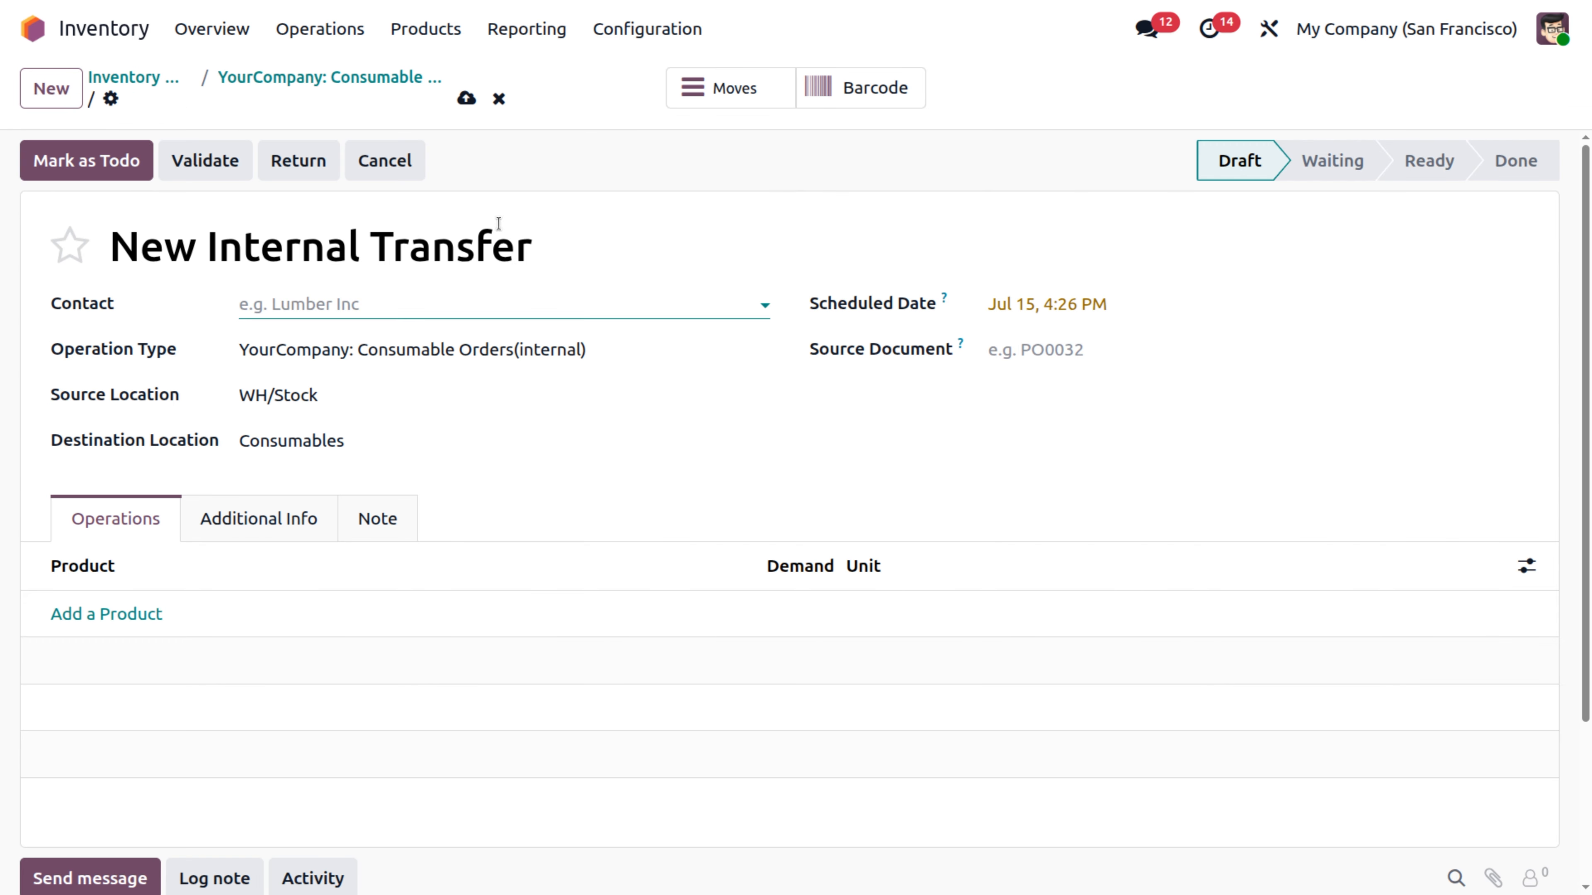
{"action": "left_click", "coordinate": [380, 303]}
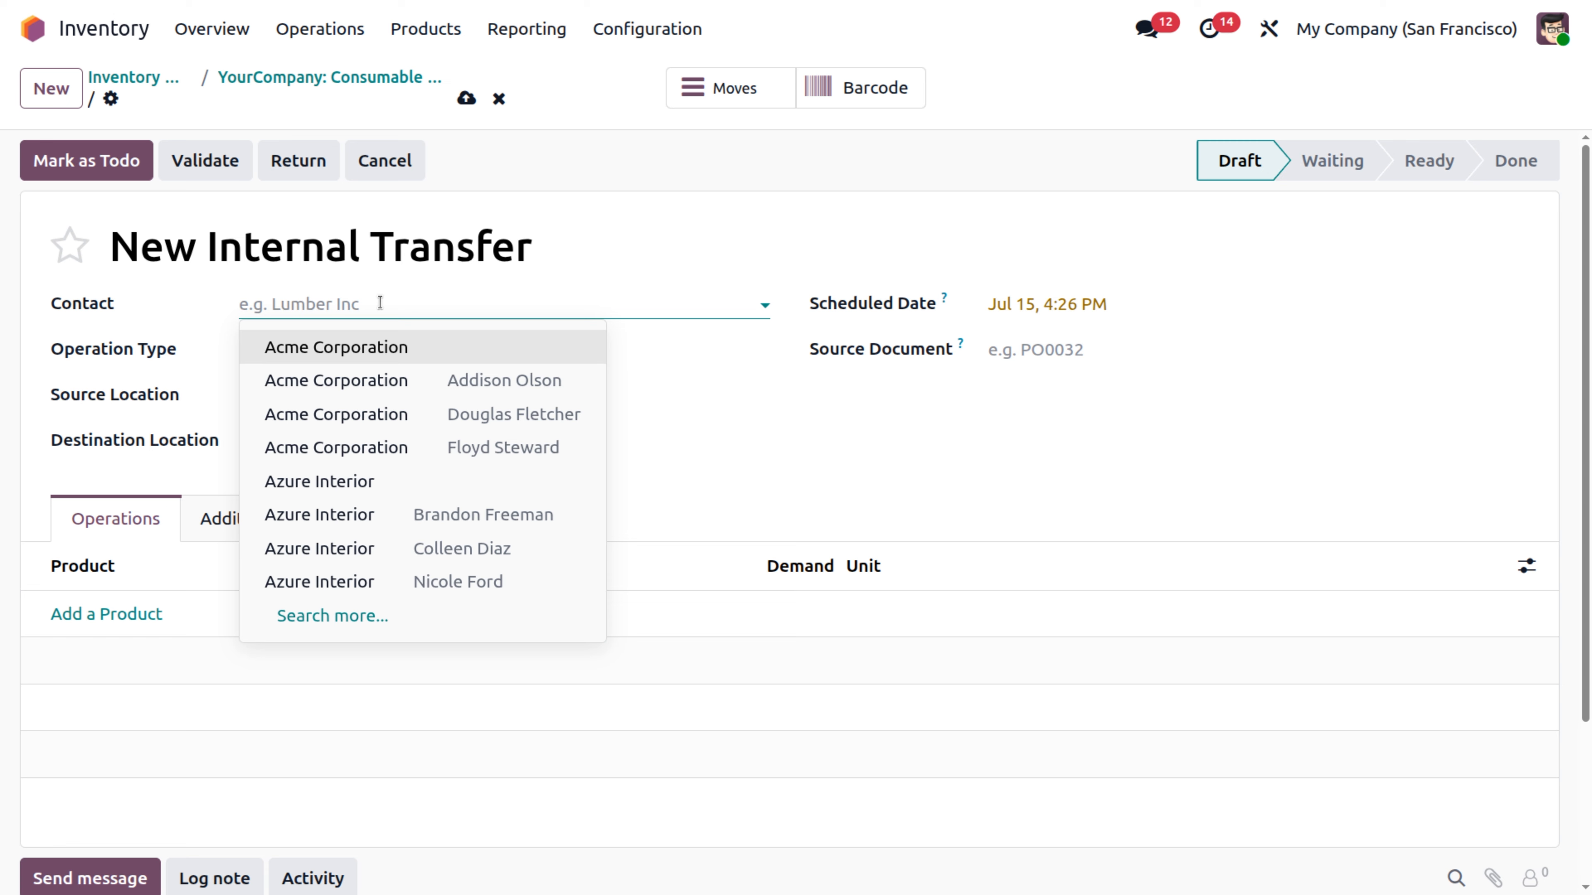
{"action": "type", "text": "mi"}
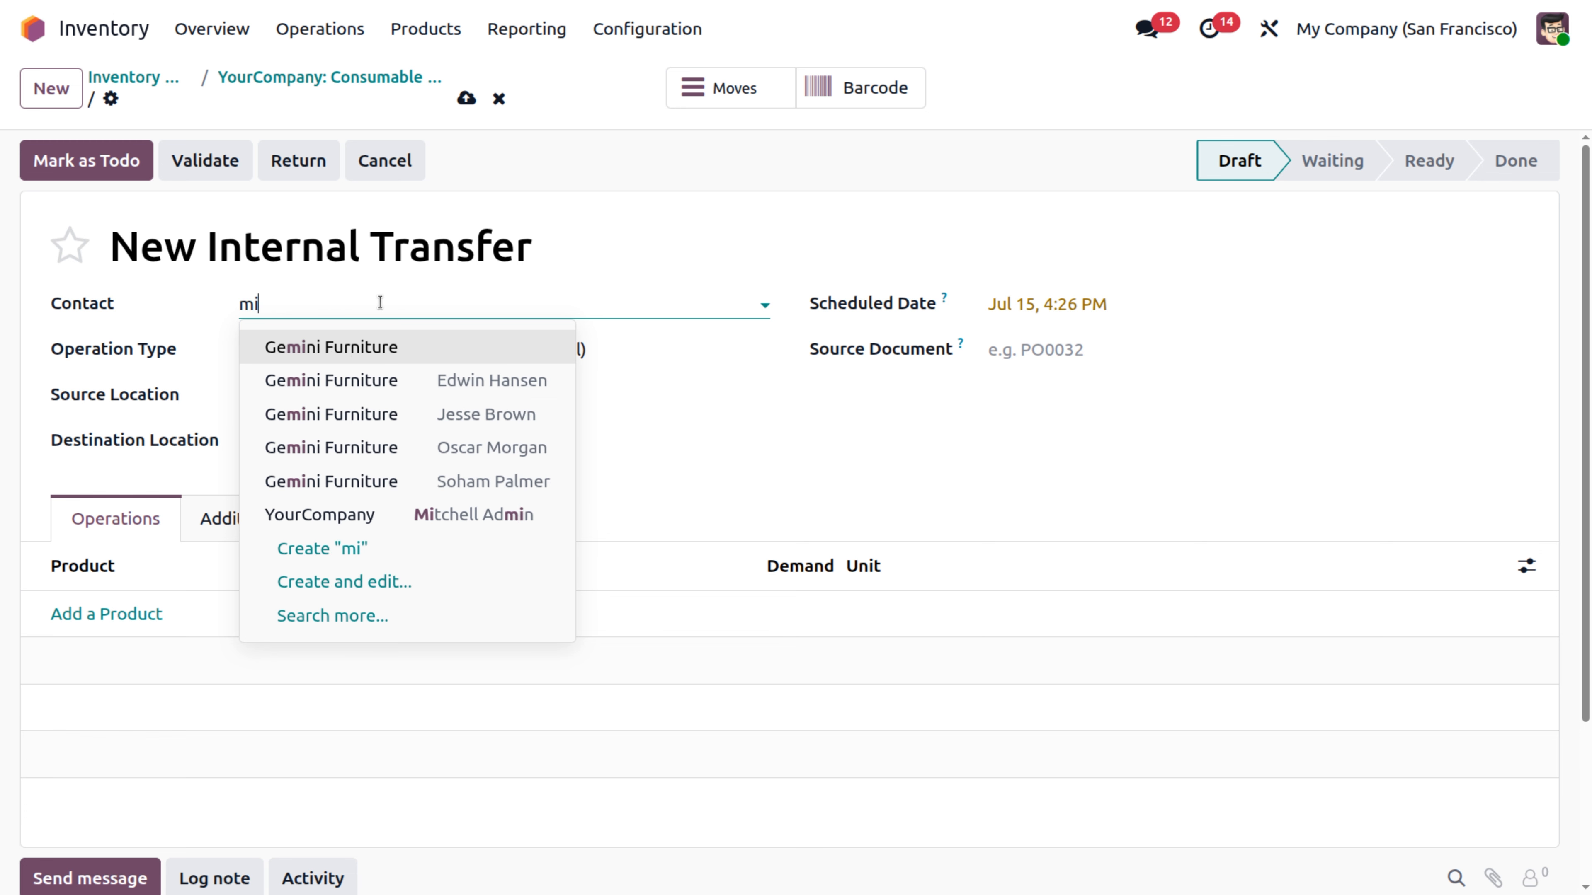
{"action": "left_click", "coordinate": [411, 526]}
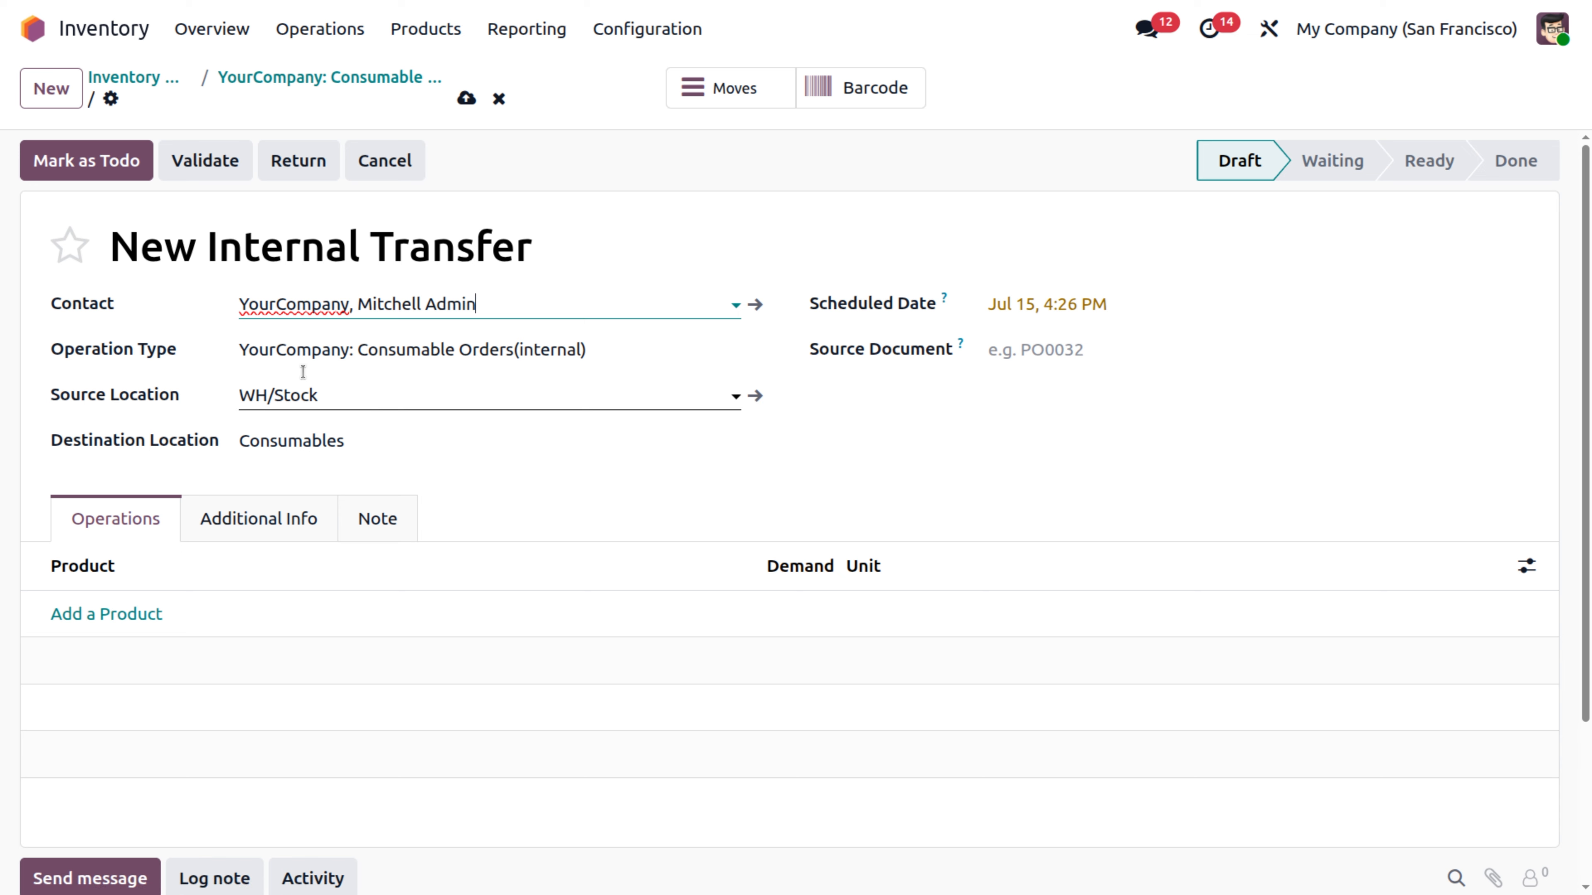
Add the sticky notes product with a demand of 20 units to the transfer and validate it.
{"action": "left_click", "coordinate": [344, 396]}
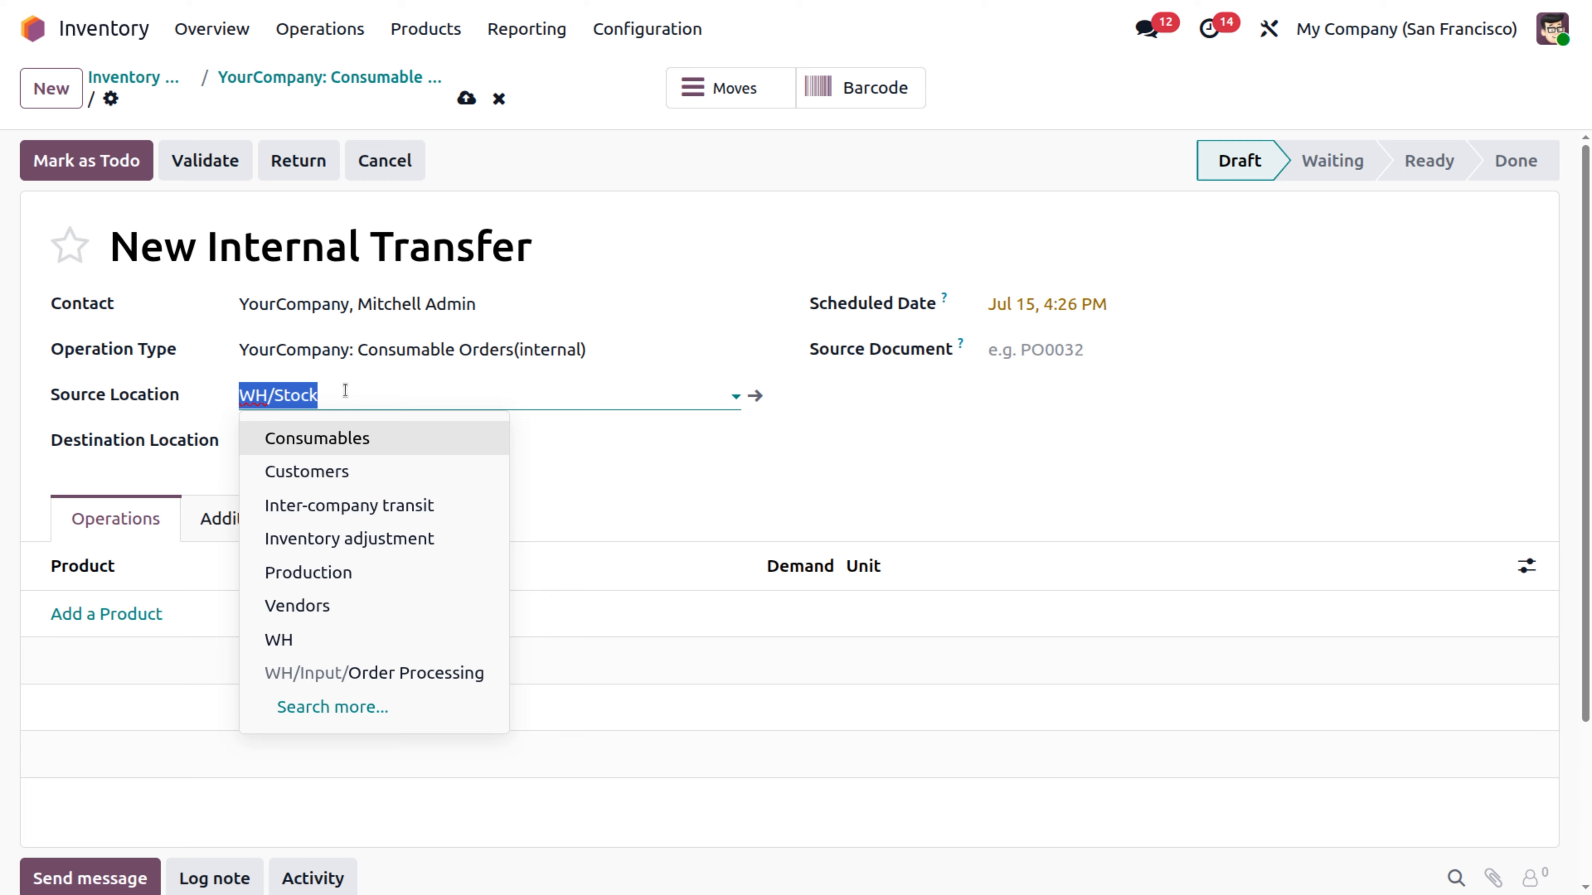
{"action": "left_click", "coordinate": [107, 614]}
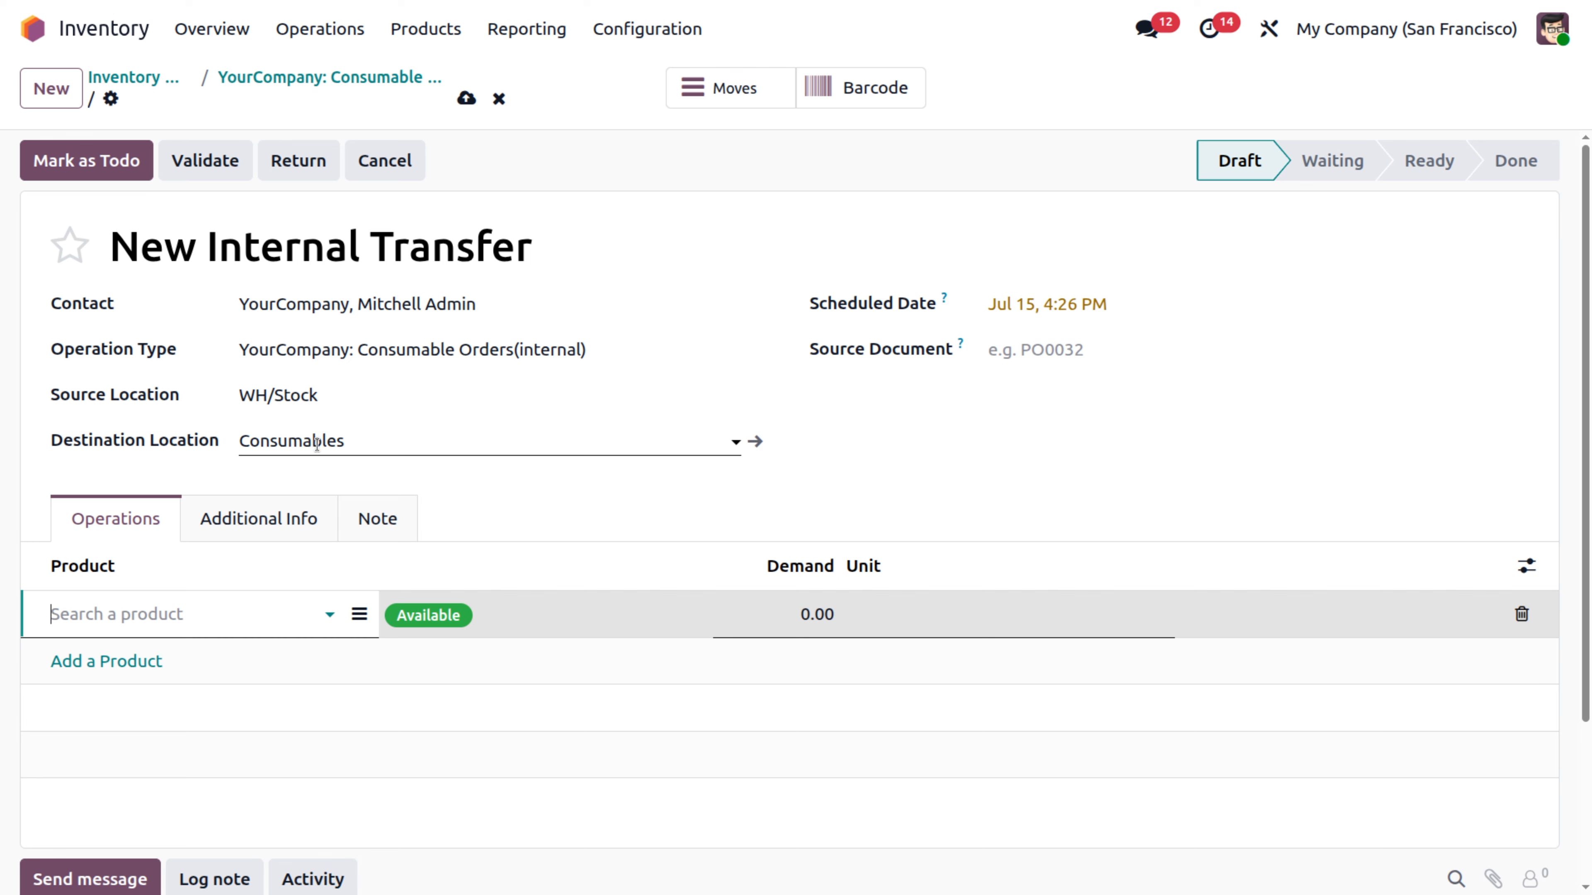
{"action": "left_click", "coordinate": [84, 617]}
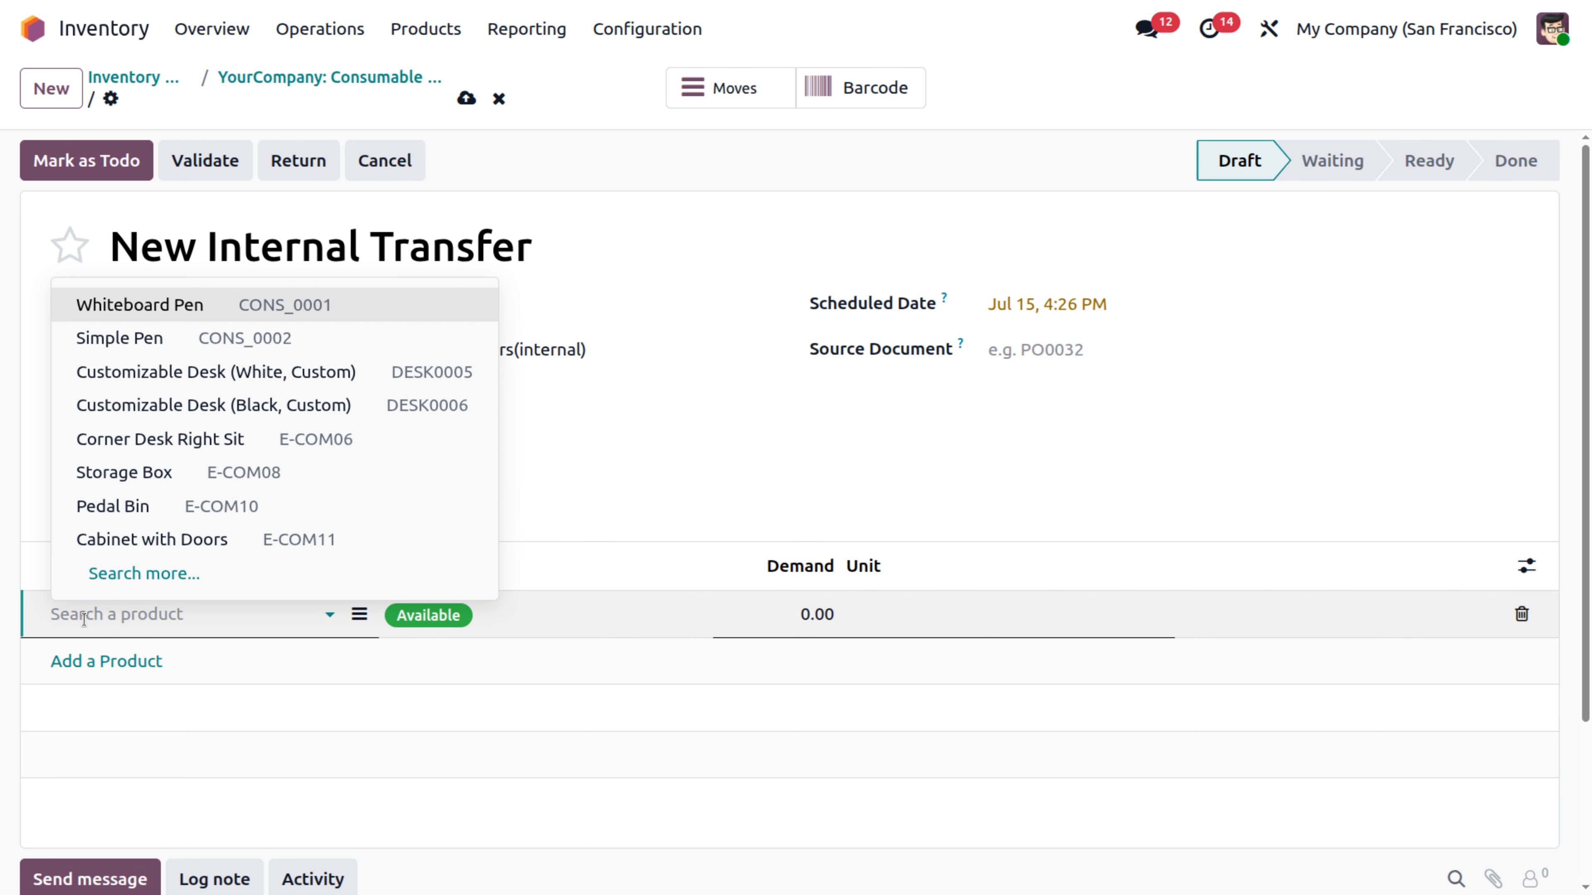
{"action": "type", "text": "st"}
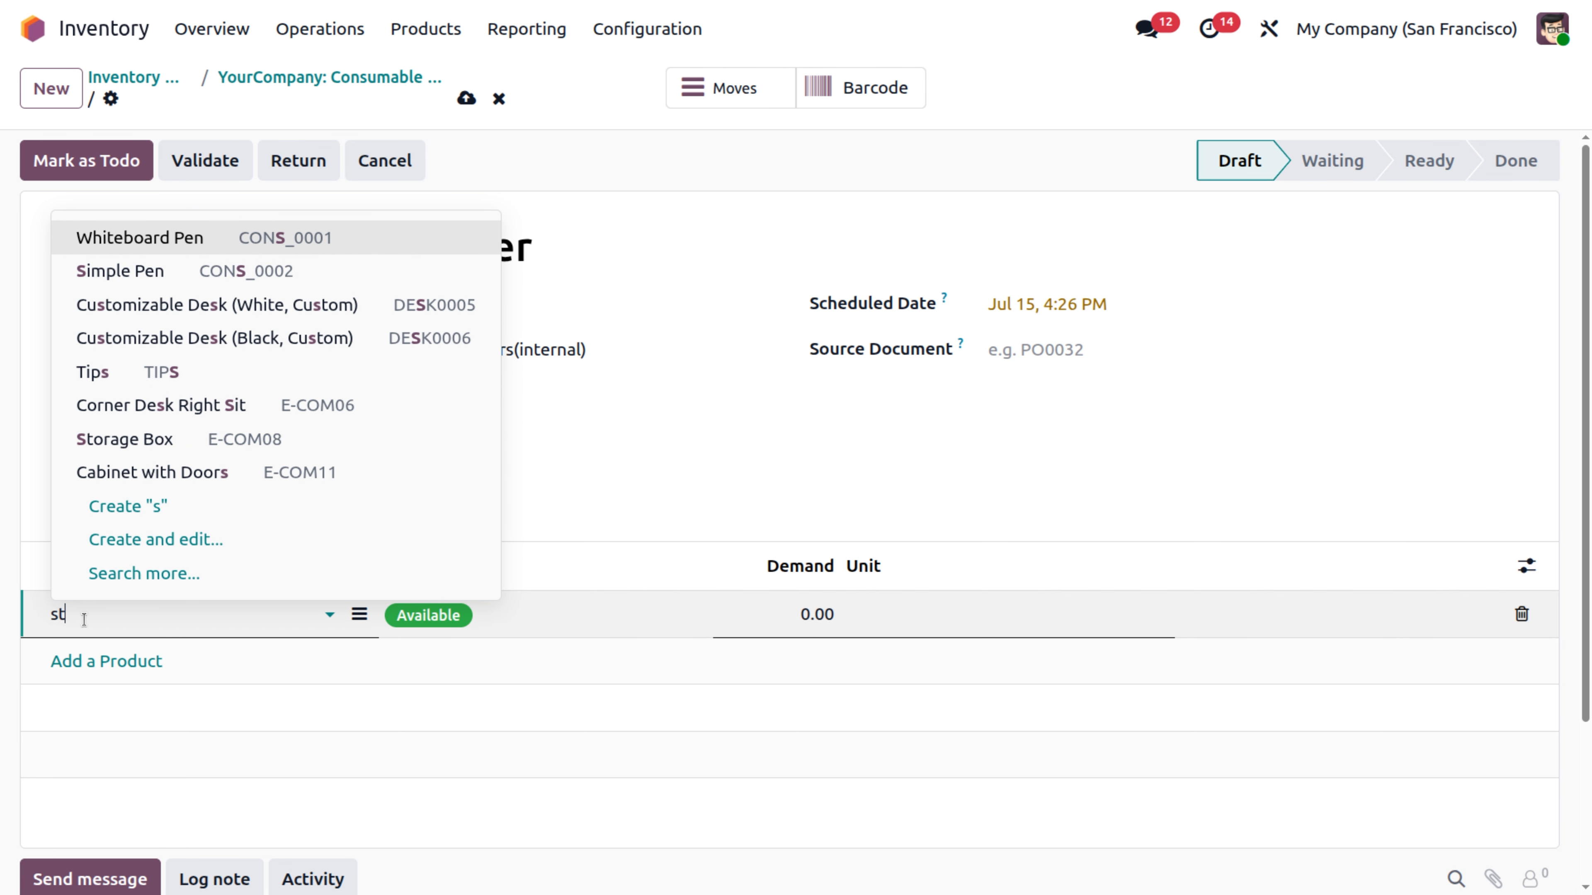
{"action": "type", "text": "ick"}
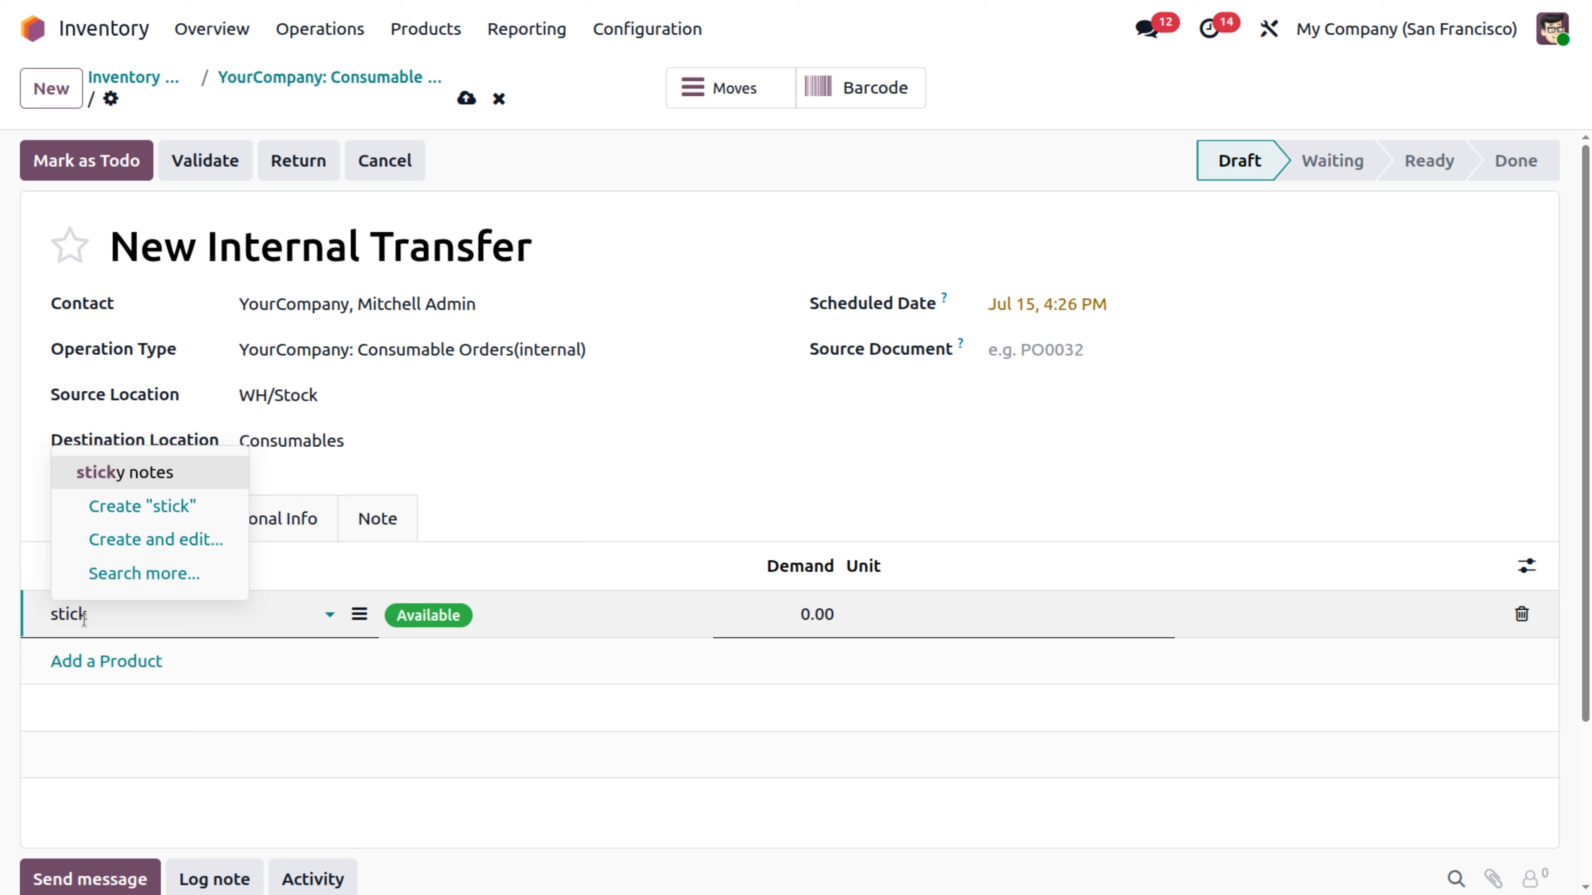
{"action": "left_click", "coordinate": [137, 473]}
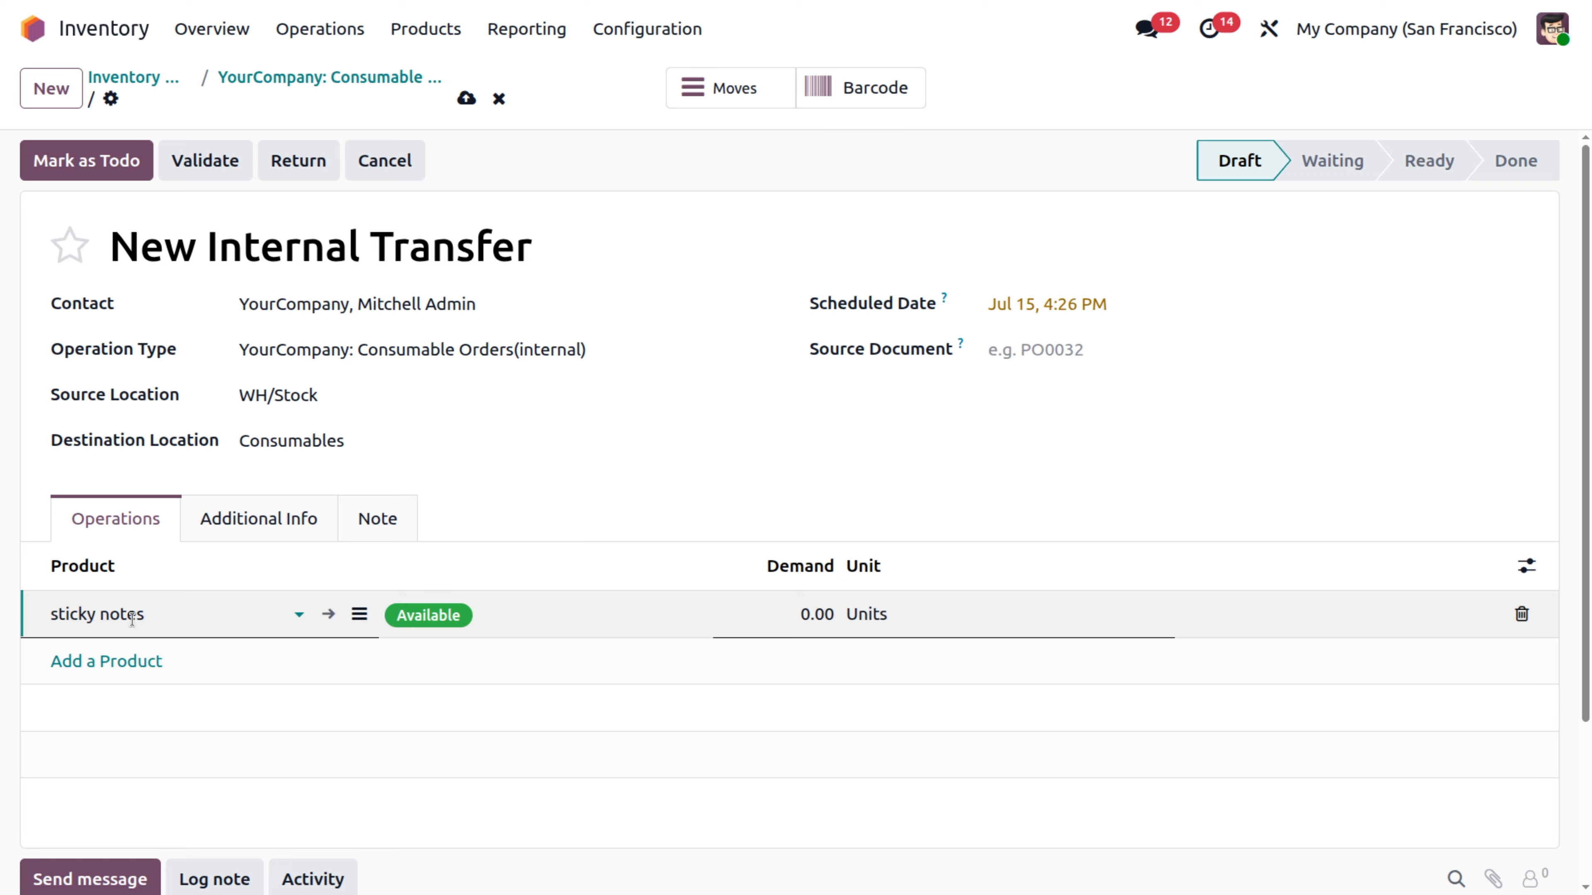
{"action": "left_click", "coordinate": [814, 621]}
{"action": "type", "text": "20"}
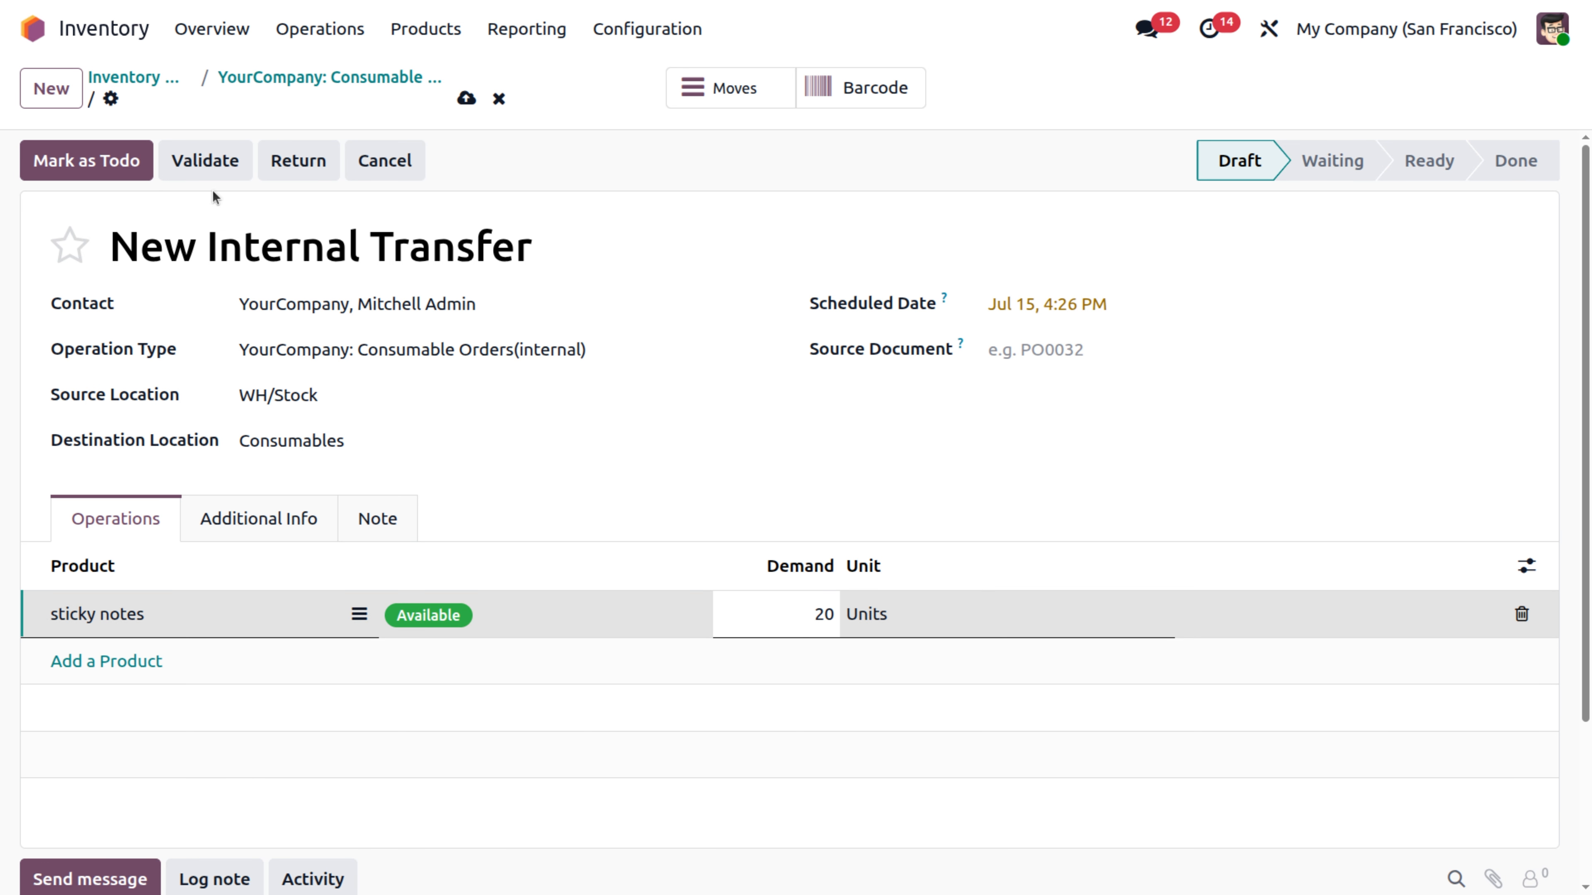
{"action": "left_click", "coordinate": [202, 161]}
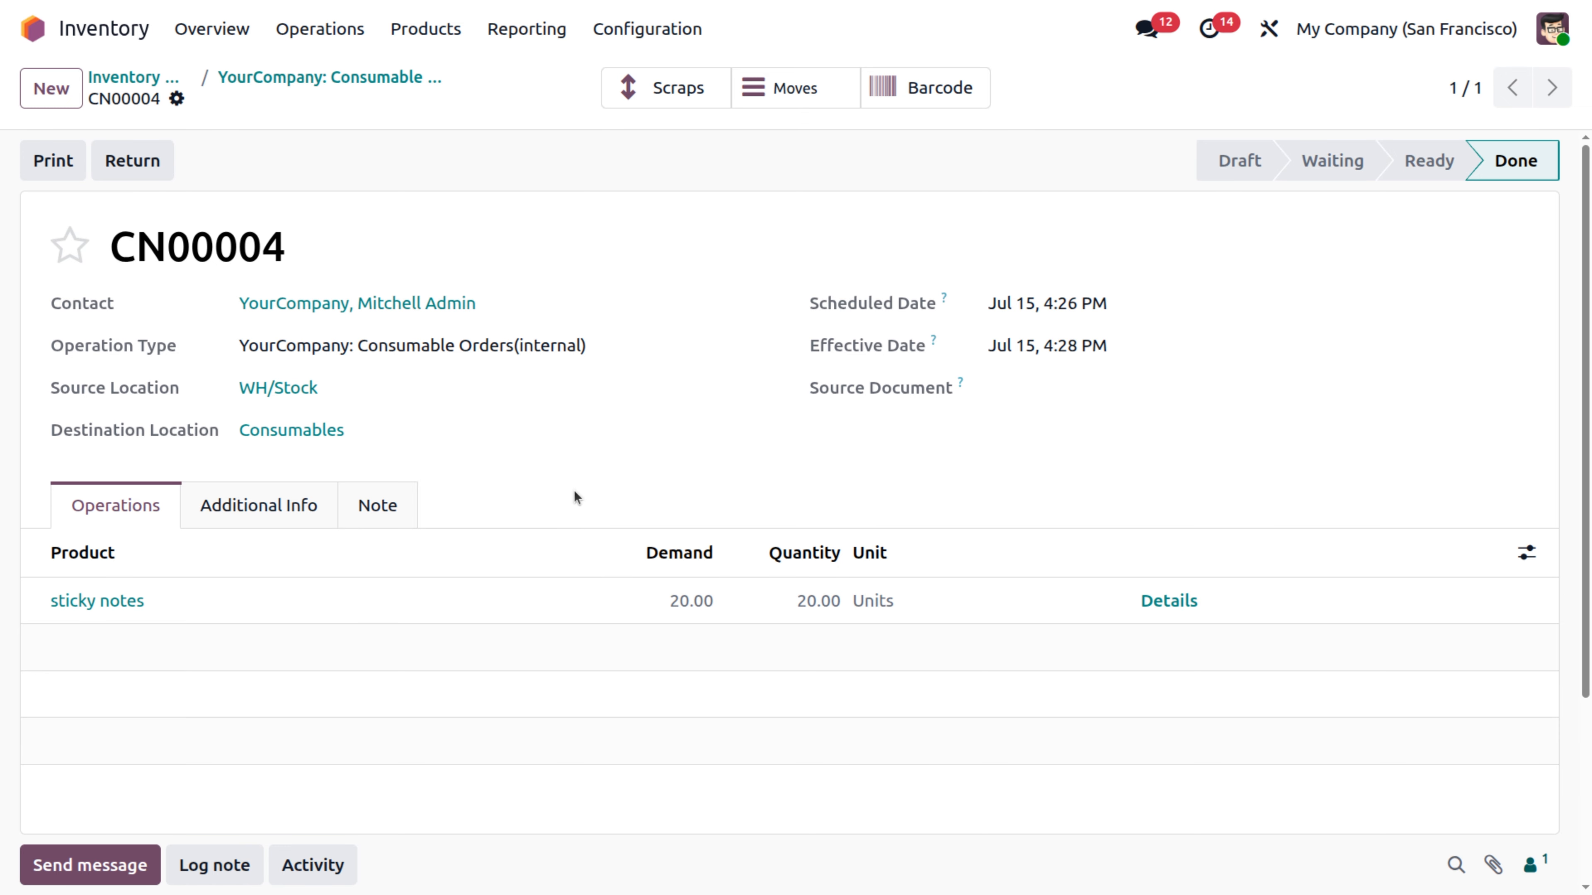
Open the sticky notes product from the validated transfer to check its on-hand quantity, then return to the apps home.
{"action": "left_click", "coordinate": [117, 609]}
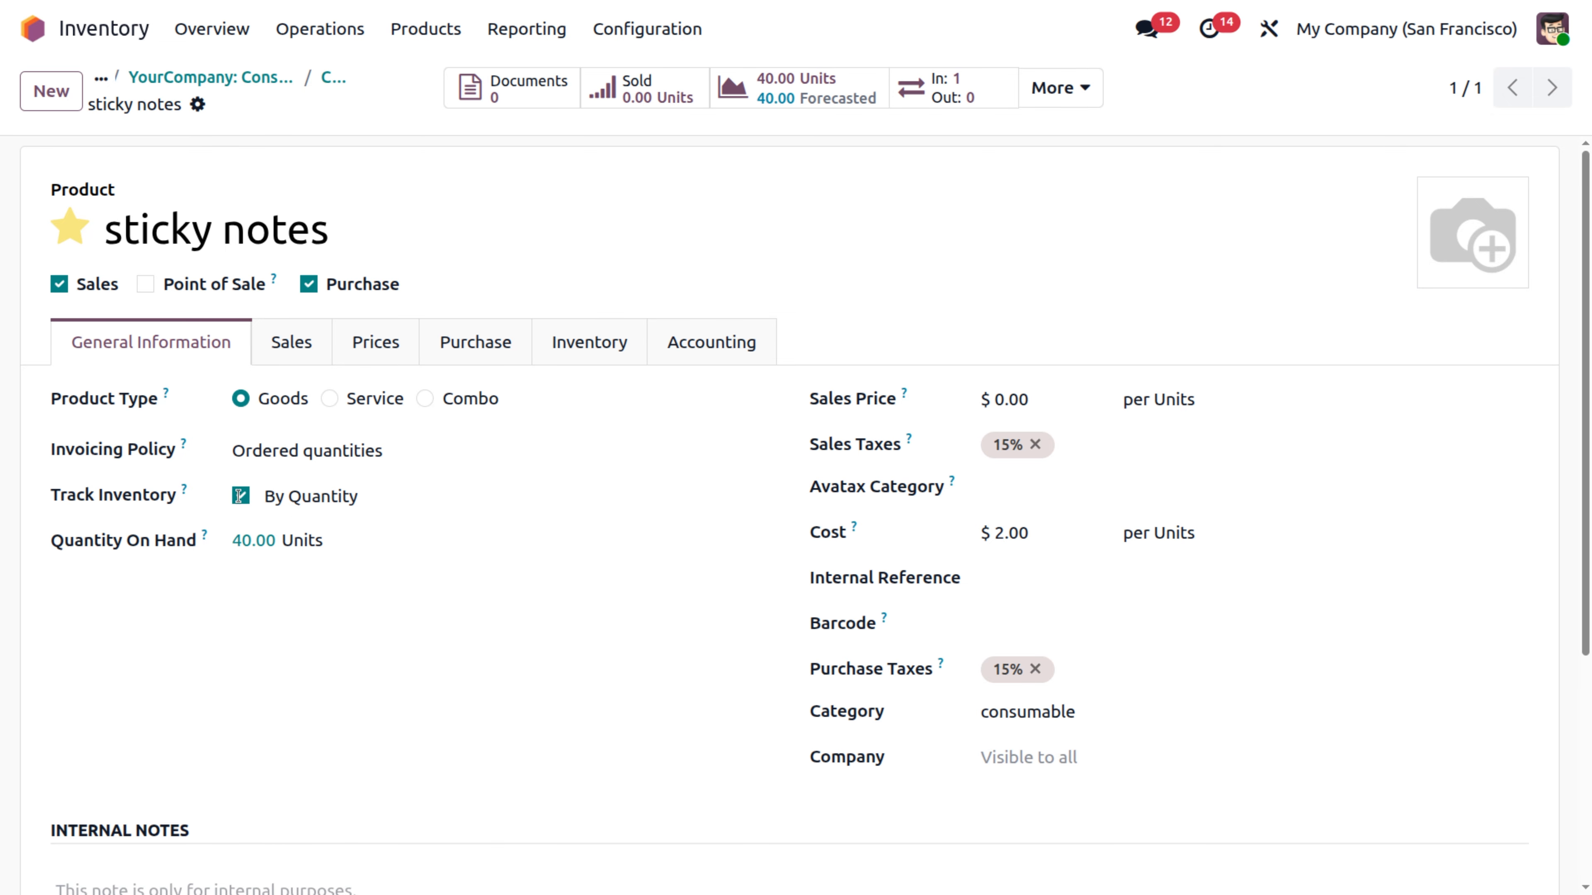
{"action": "left_click", "coordinate": [79, 29]}
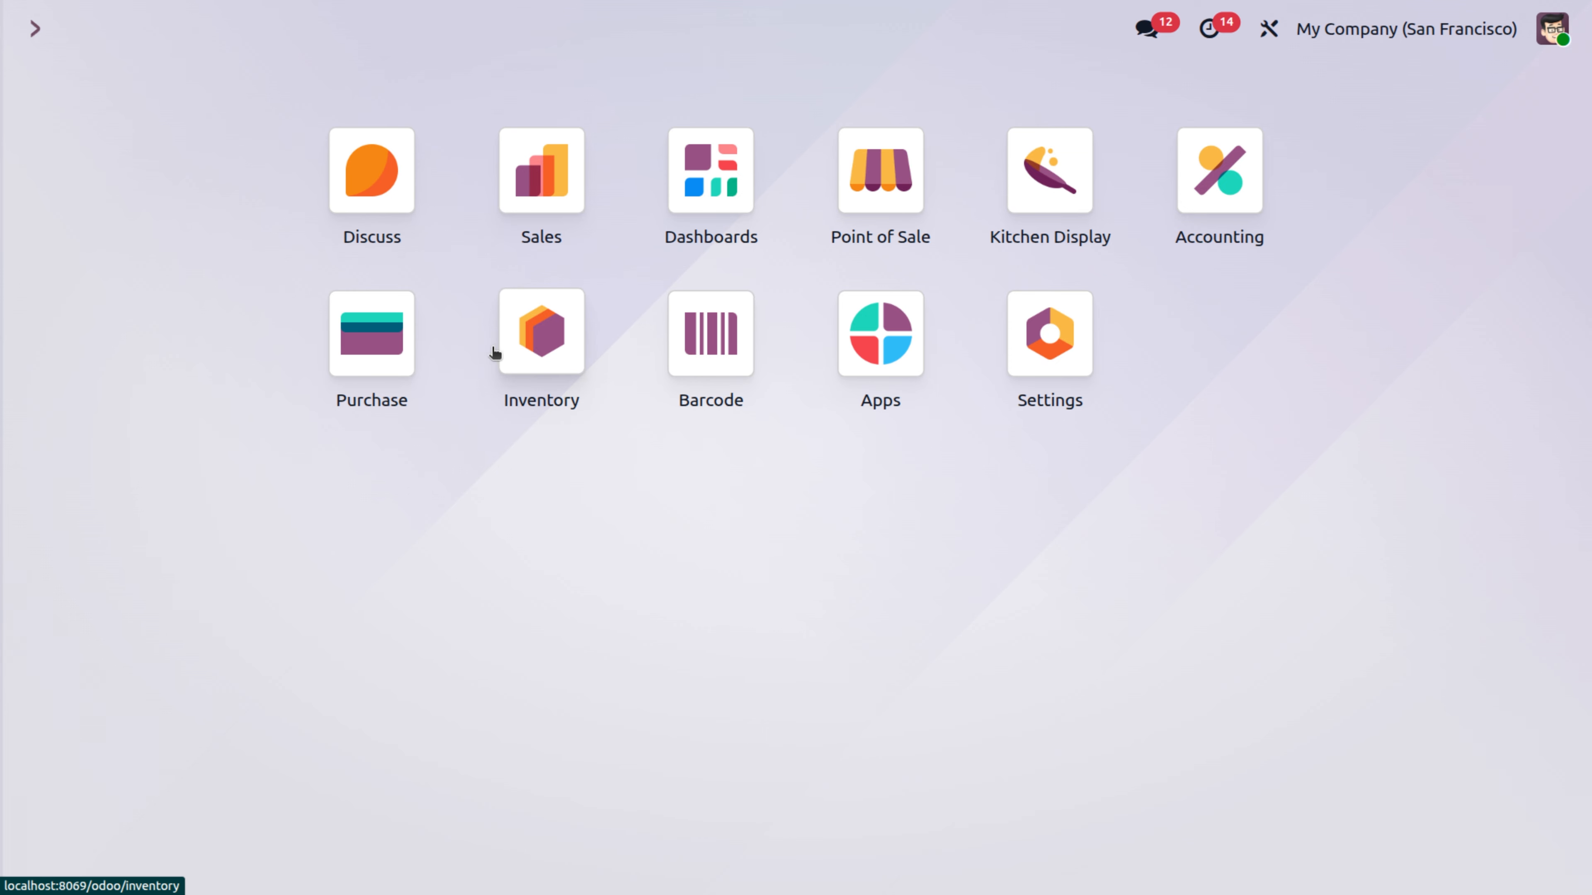
Switch to Accounting and open the latest Inventory Valuation journal entry for the sticky notes transfer.
{"action": "left_click", "coordinate": [1215, 173]}
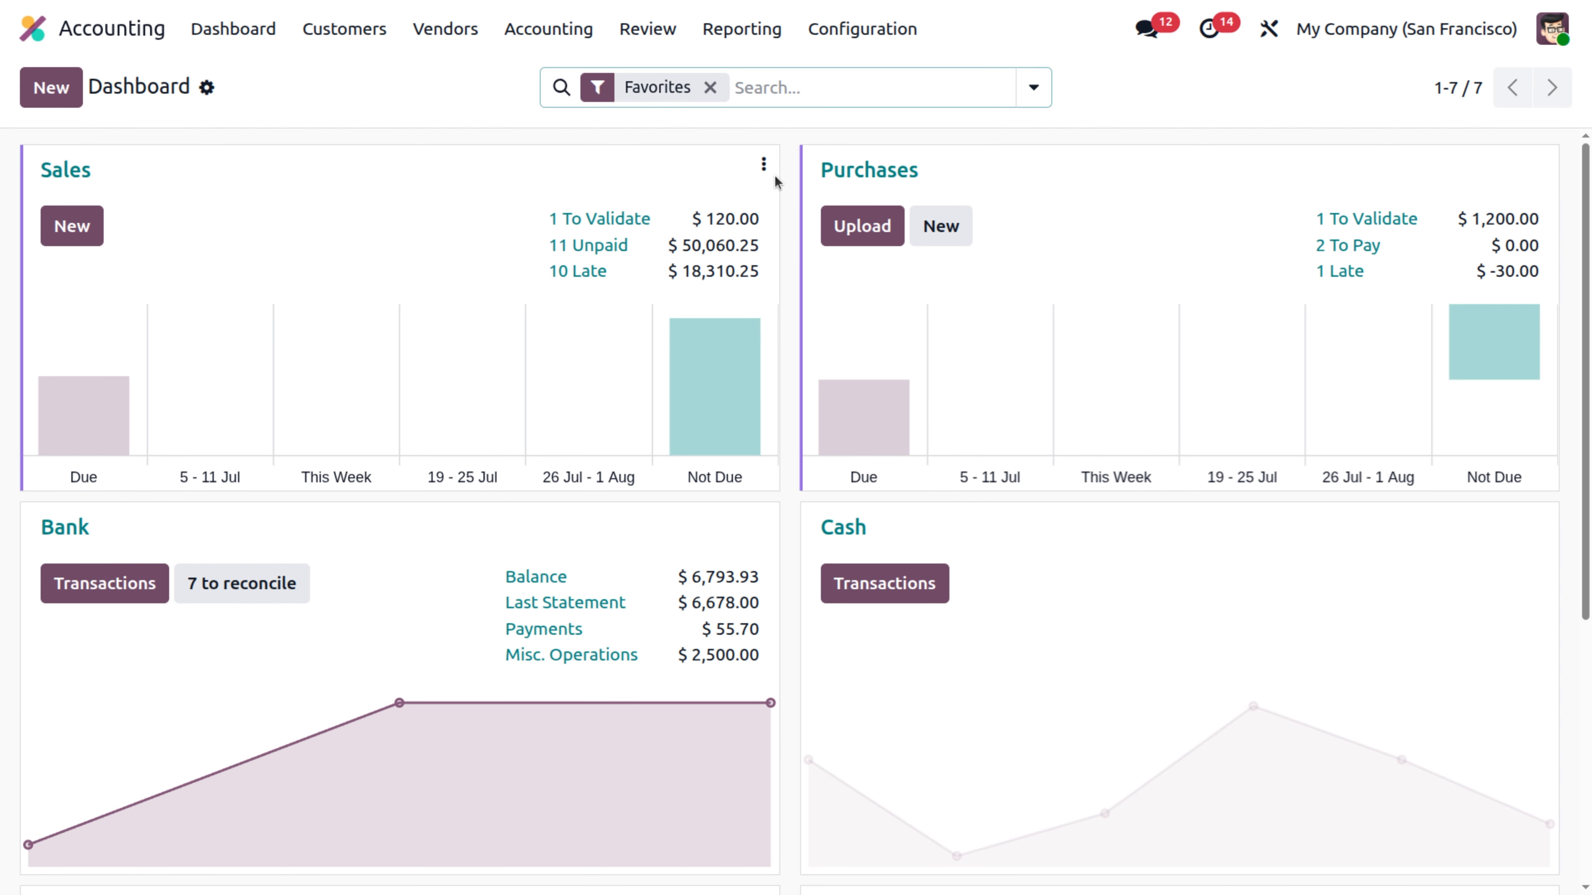
{"action": "left_click", "coordinate": [549, 32]}
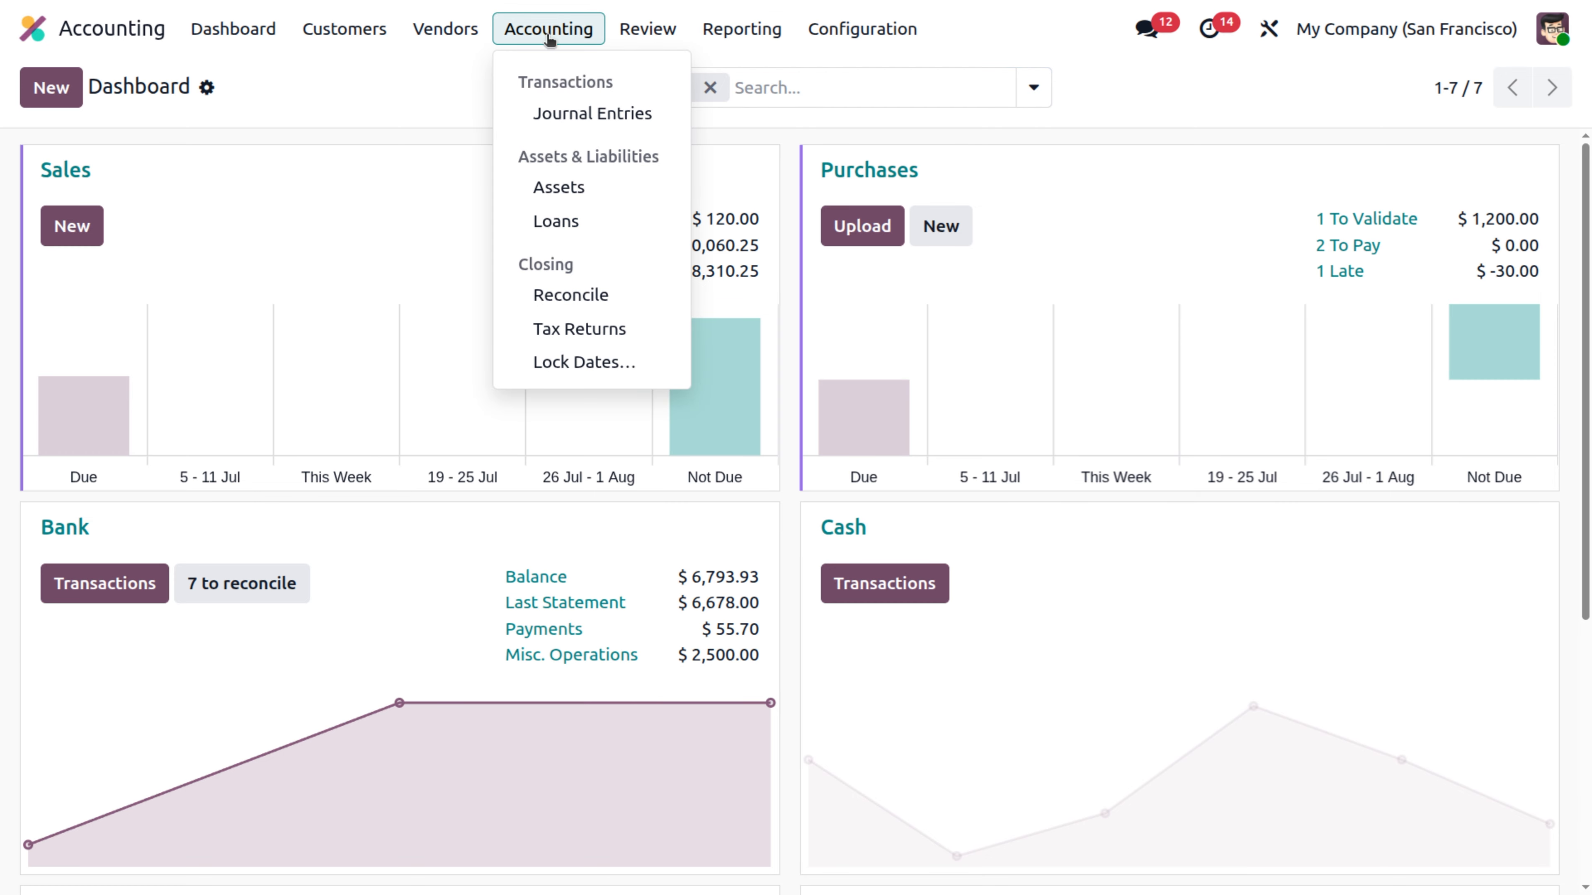
{"action": "left_click", "coordinate": [566, 106]}
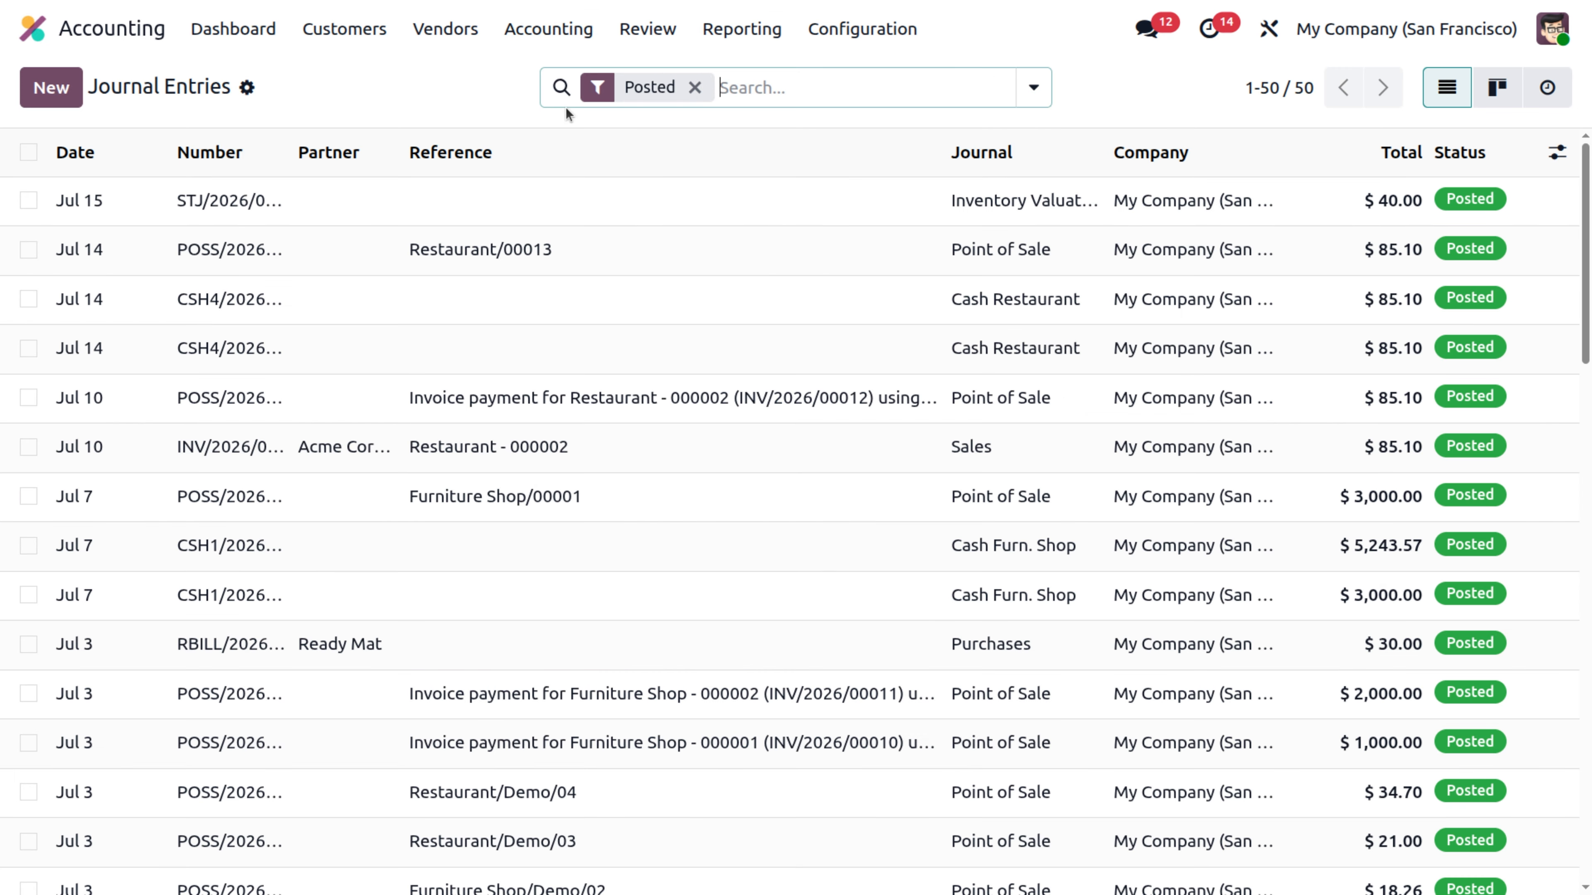
{"action": "left_click", "coordinate": [500, 201]}
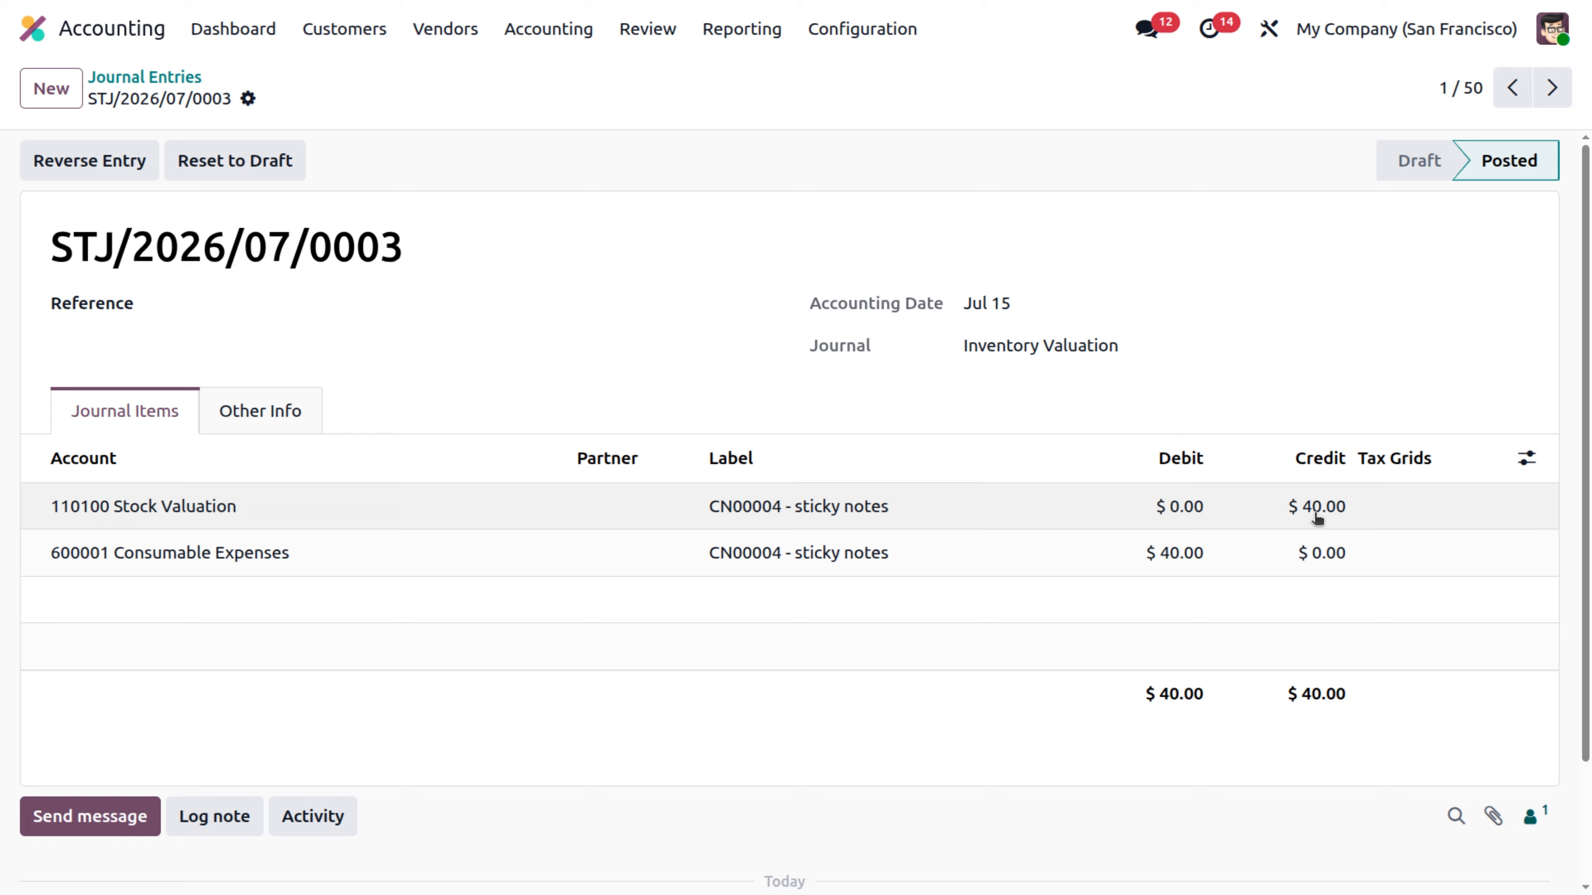
{"action": "left_click", "coordinate": [1255, 524]}
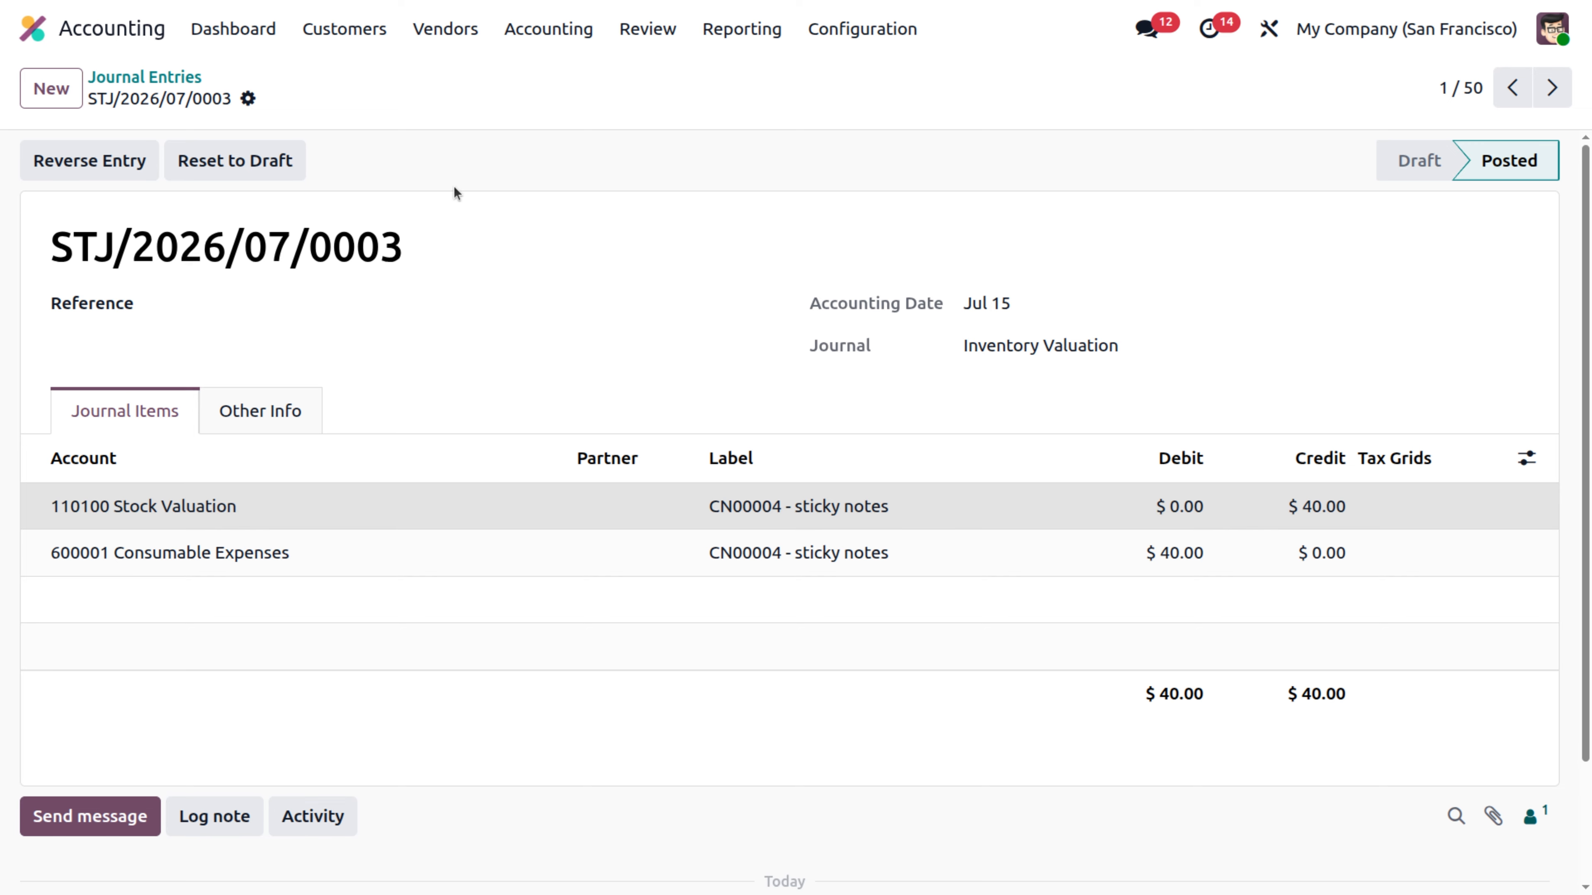
Open the Profit and Loss report and drill into the 600001 Consumable Expenses general ledger and its journal entry.
{"action": "left_click", "coordinate": [749, 37]}
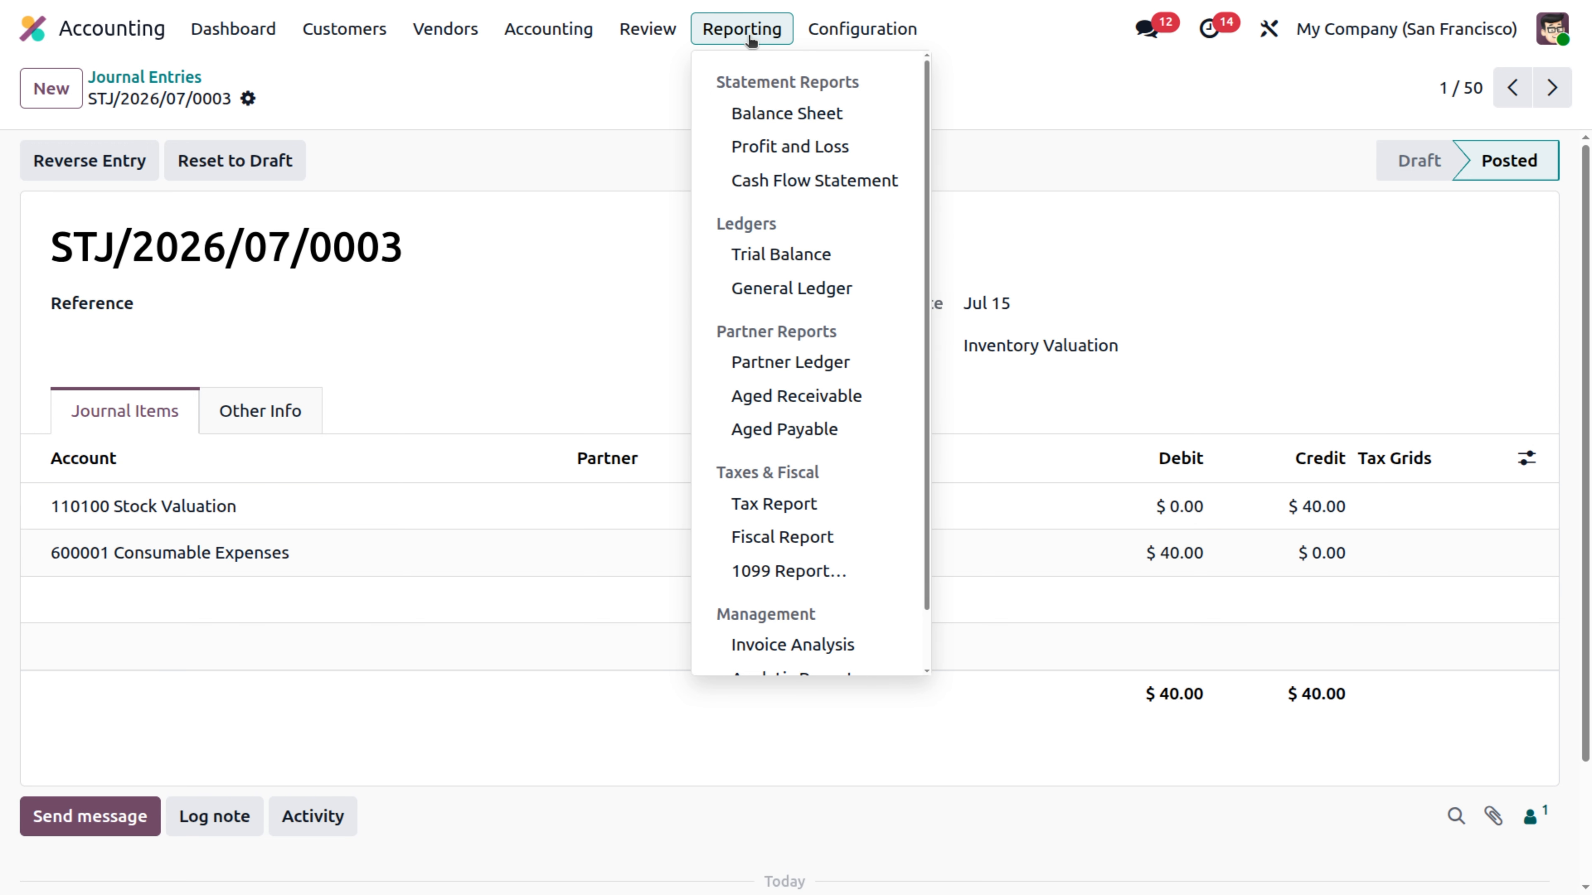
{"action": "left_click", "coordinate": [747, 144]}
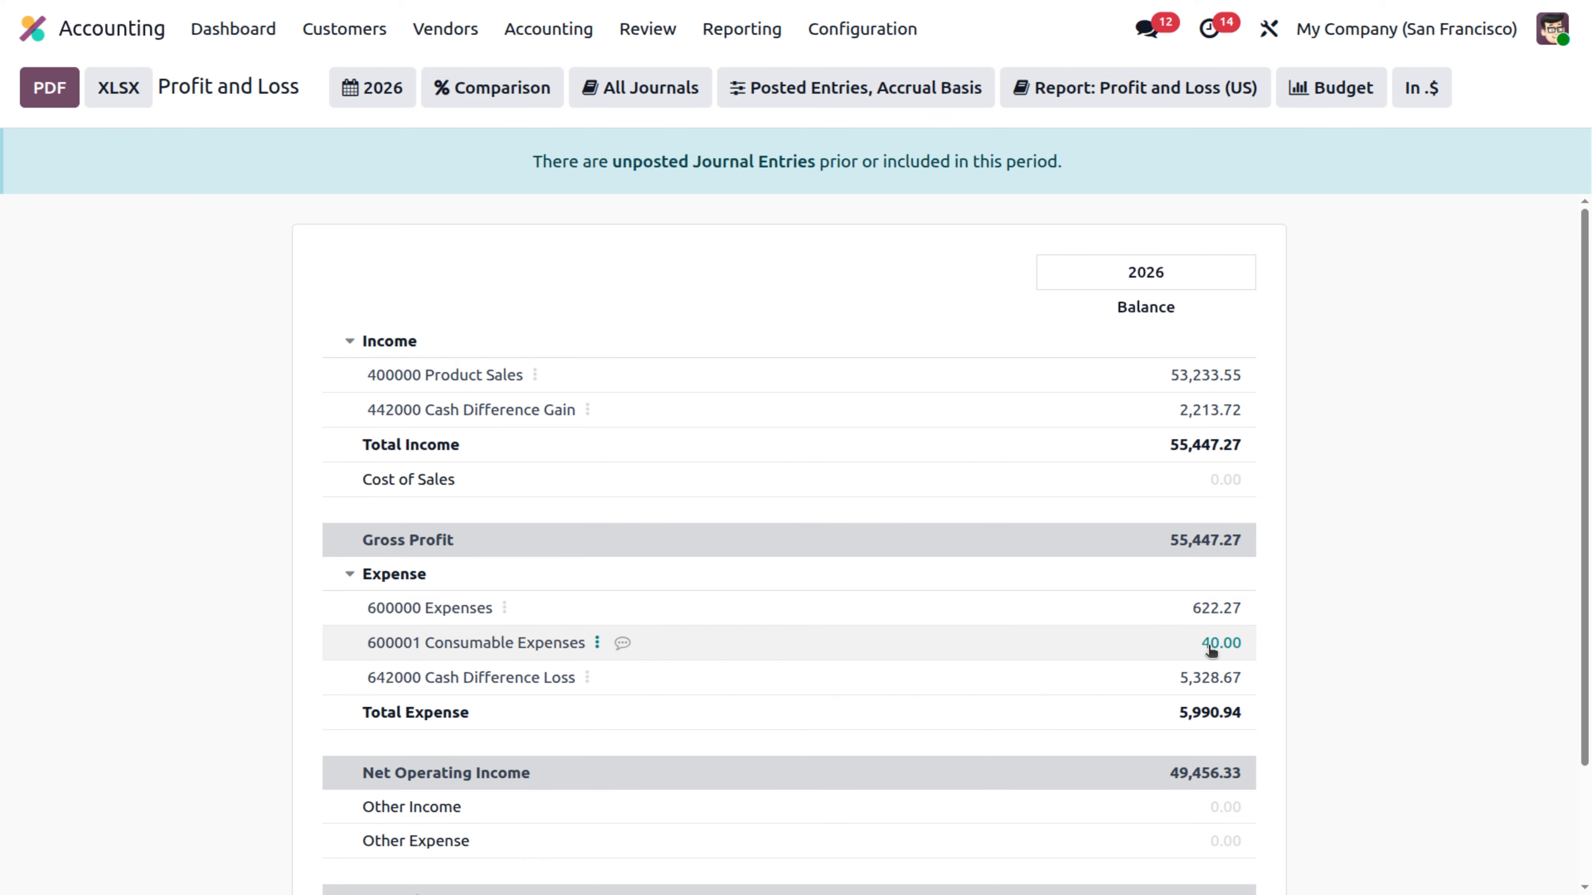
{"action": "left_click", "coordinate": [597, 646]}
{"action": "left_click", "coordinate": [686, 663]}
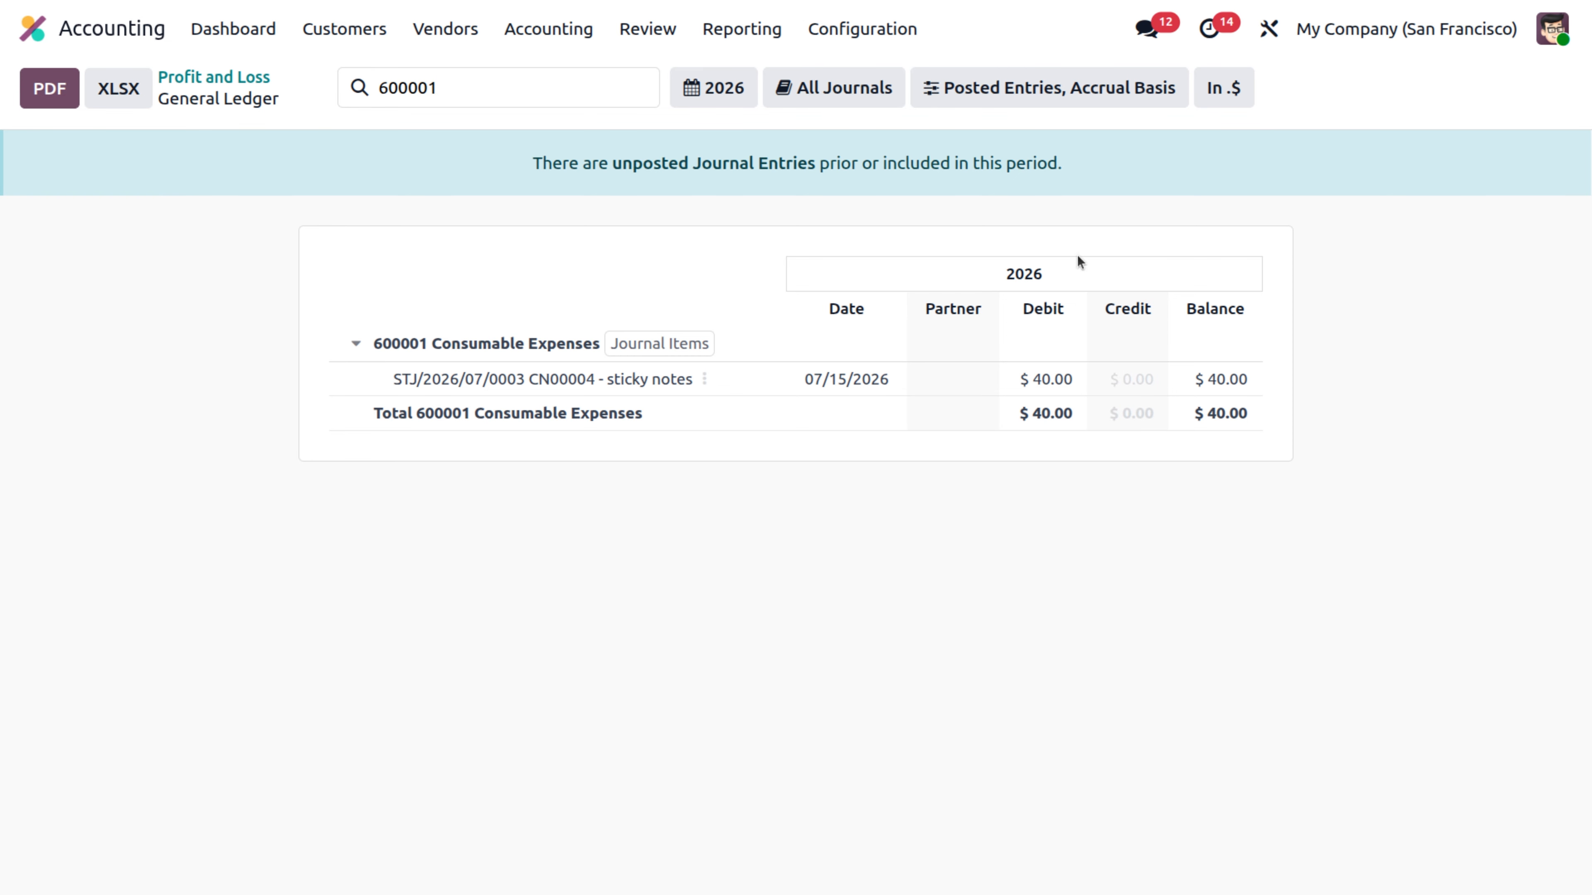
{"action": "left_click", "coordinate": [705, 380]}
{"action": "left_click", "coordinate": [804, 406]}
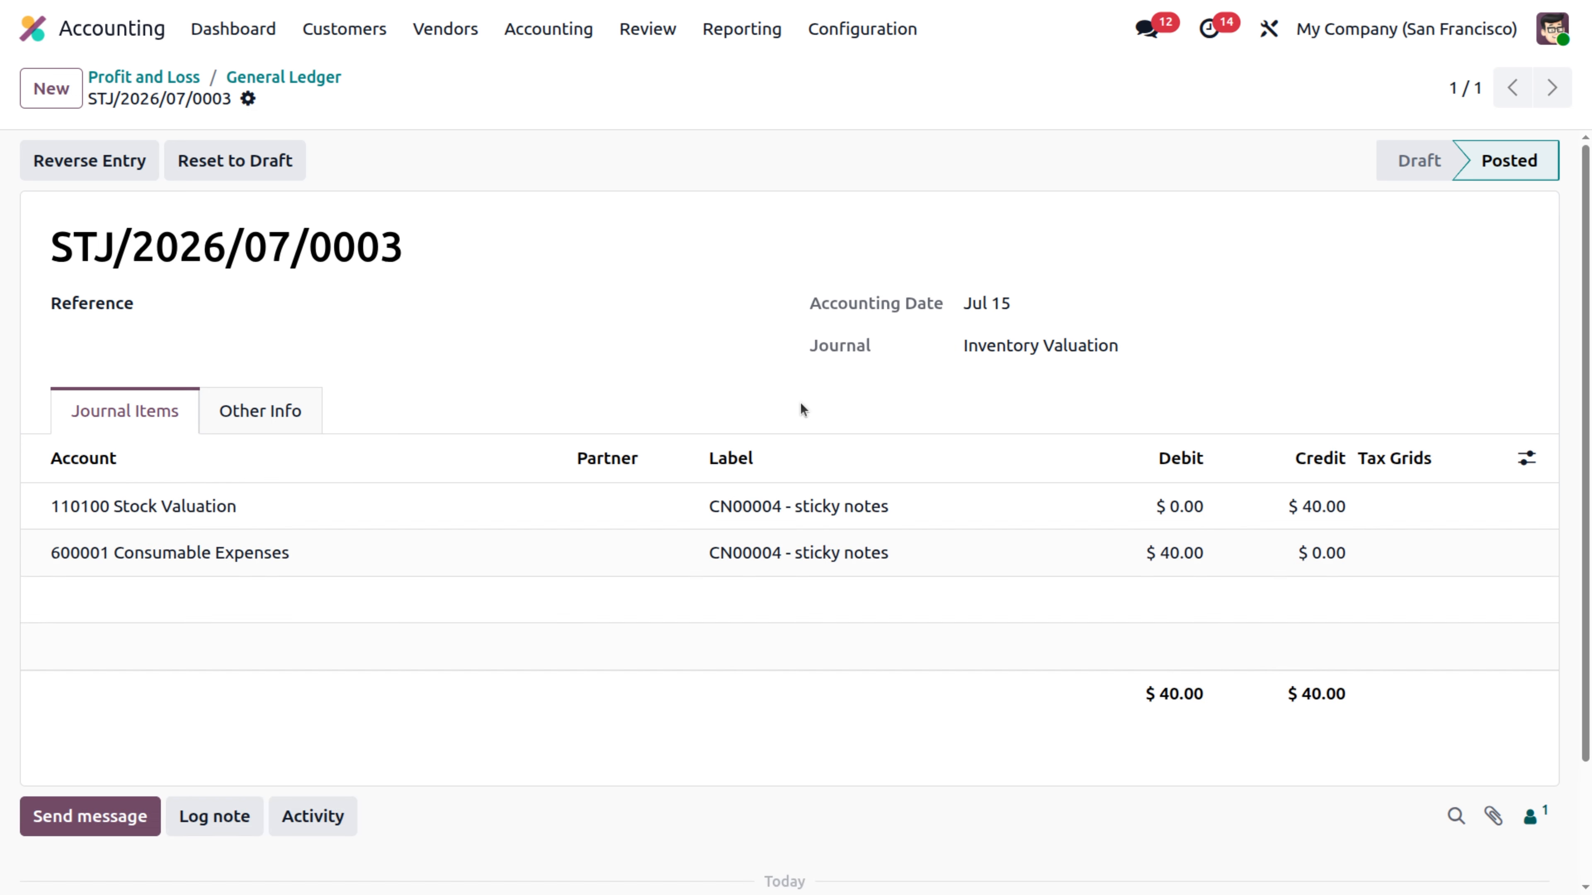